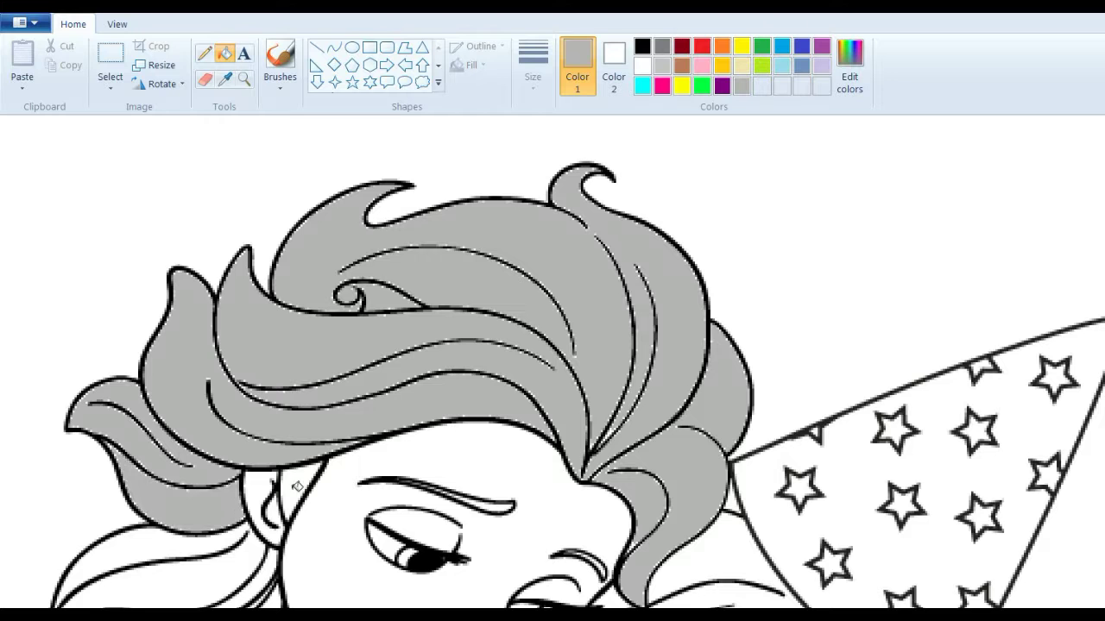
# Step: Fill the hair sliver beside the ear and the hair strands just below the ear with grey
pyautogui.click(297, 486)
pyautogui.scroll(-5, 796, 535)
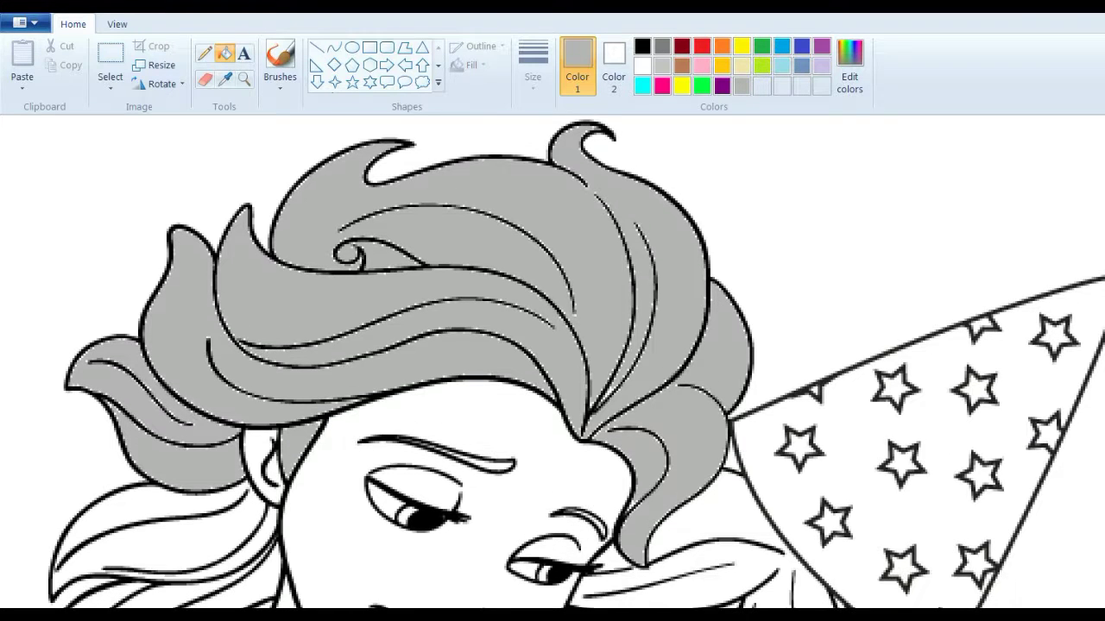
pyautogui.scroll(-1, 577, 380)
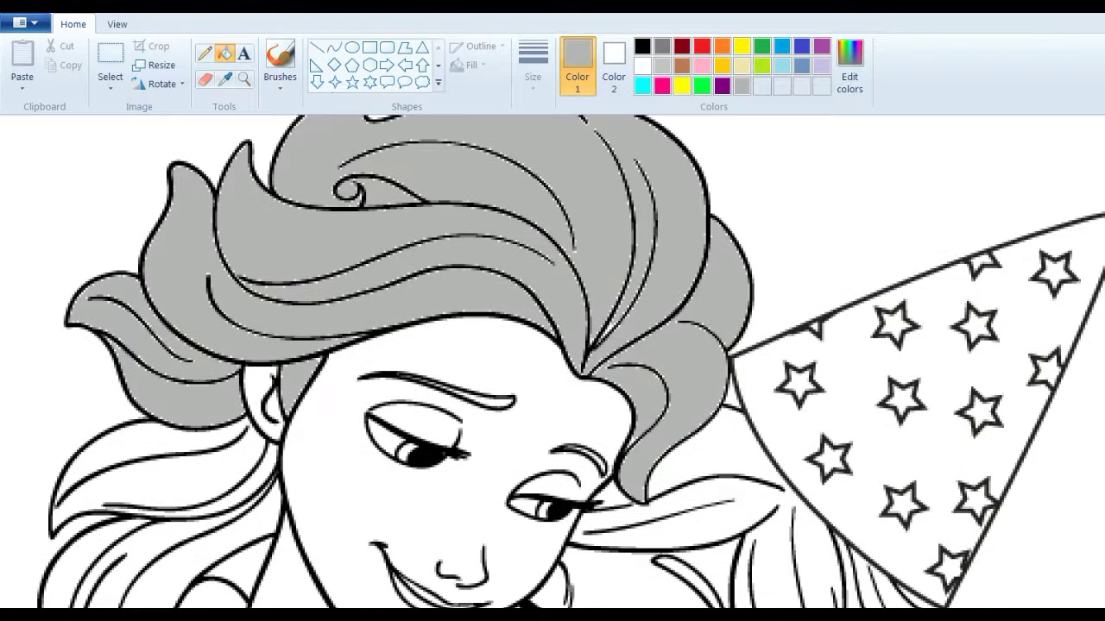
pyautogui.hscroll(-5, 630, 502)
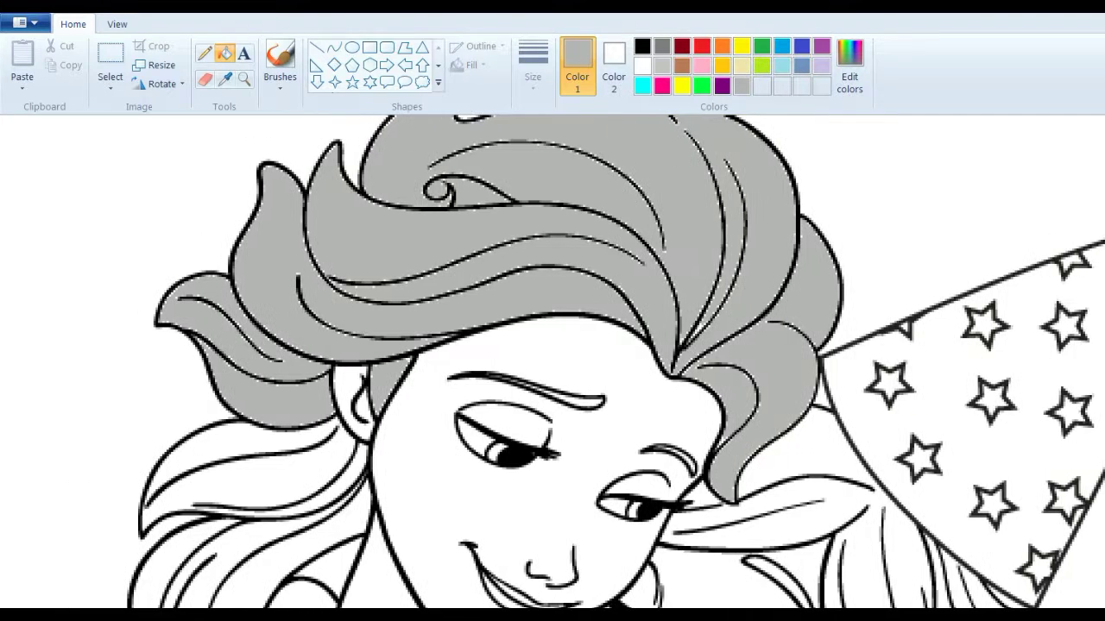
pyautogui.click(364, 488)
pyautogui.click(340, 446)
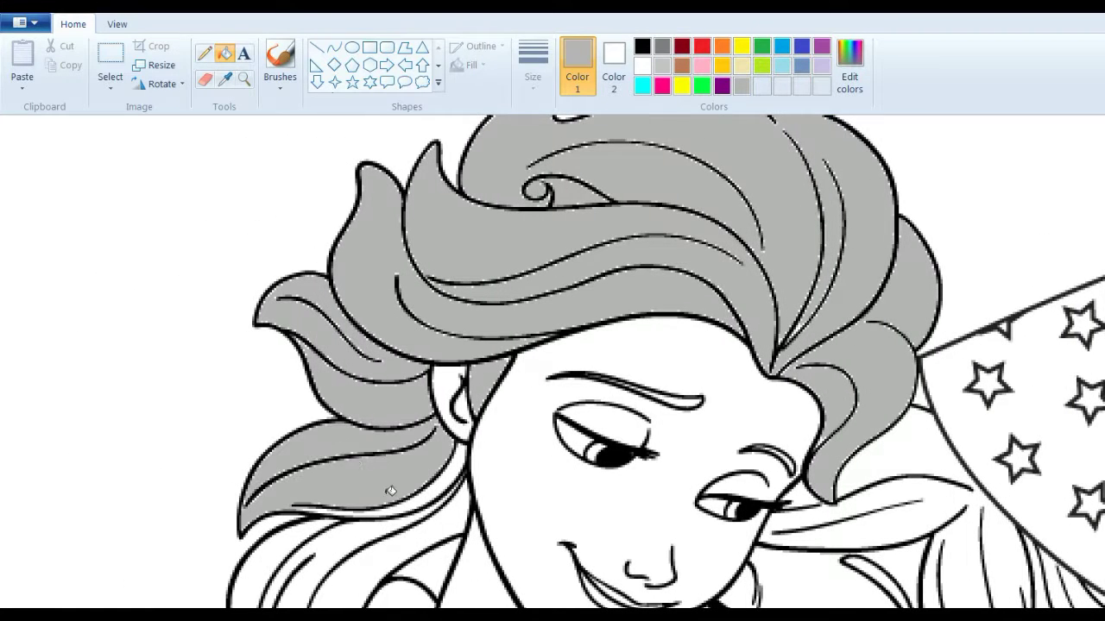
# Step: Fill the remaining loose hair strands beside the neck and shoulder with the same grey
pyautogui.click(438, 497)
pyautogui.click(432, 532)
pyautogui.click(348, 558)
pyautogui.click(446, 572)
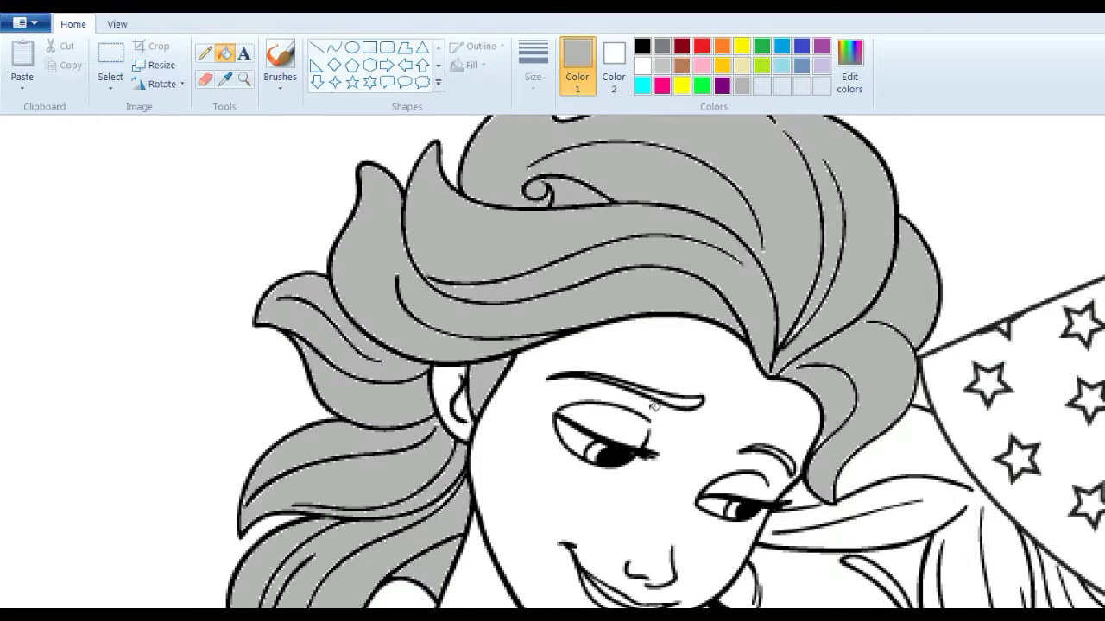
# Step: Fill the grey-haired woman's face, ear, neck and shoulder with light yellow
pyautogui.click(741, 65)
pyautogui.click(749, 391)
pyautogui.click(450, 390)
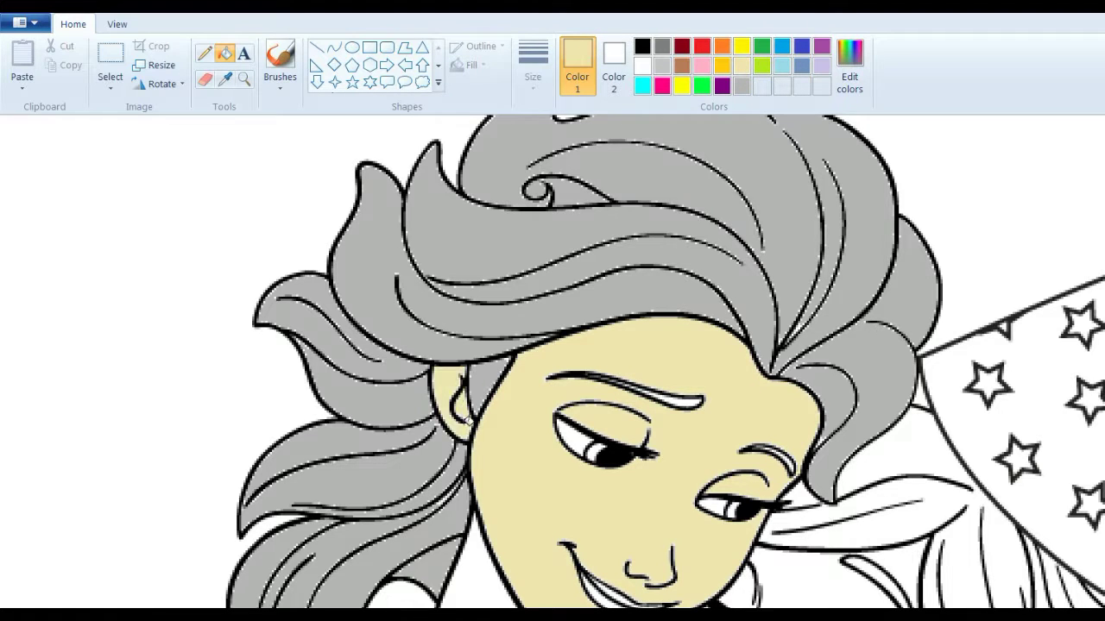
pyautogui.click(469, 582)
pyautogui.click(404, 591)
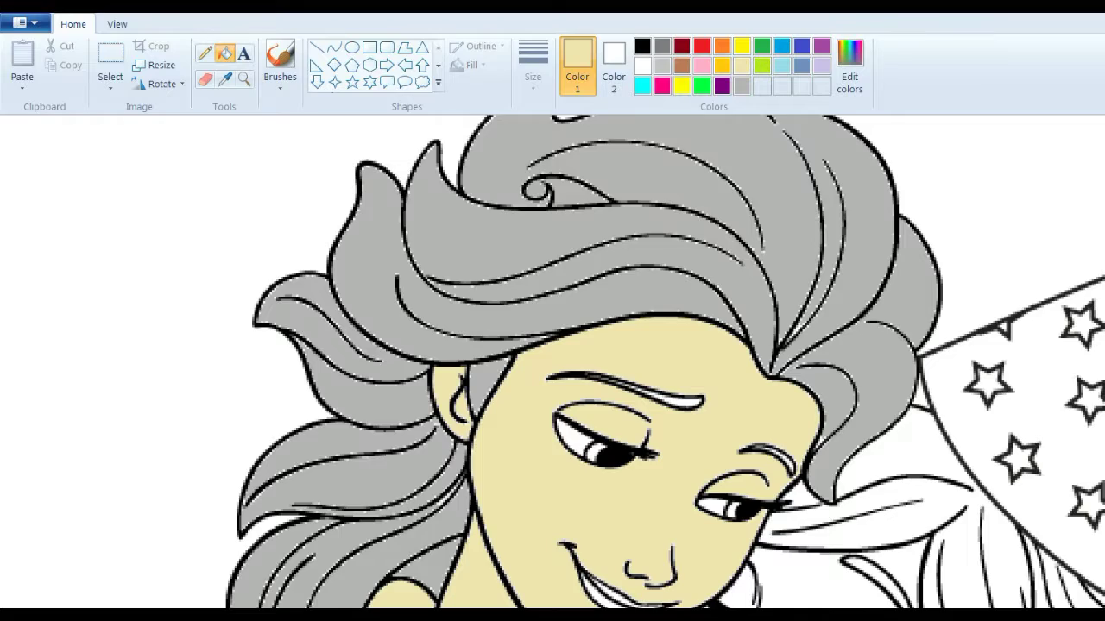
# Step: Fill the sections of her braid below the loose hair with grey
pyautogui.scroll(-3, 665, 362)
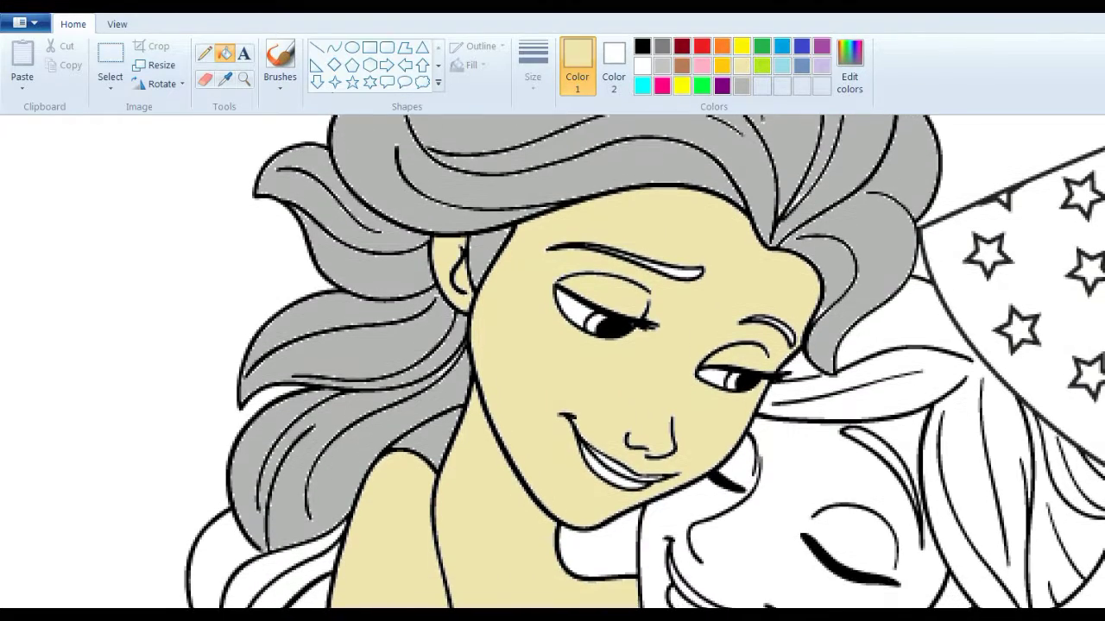
pyautogui.scroll(-3, 664, 362)
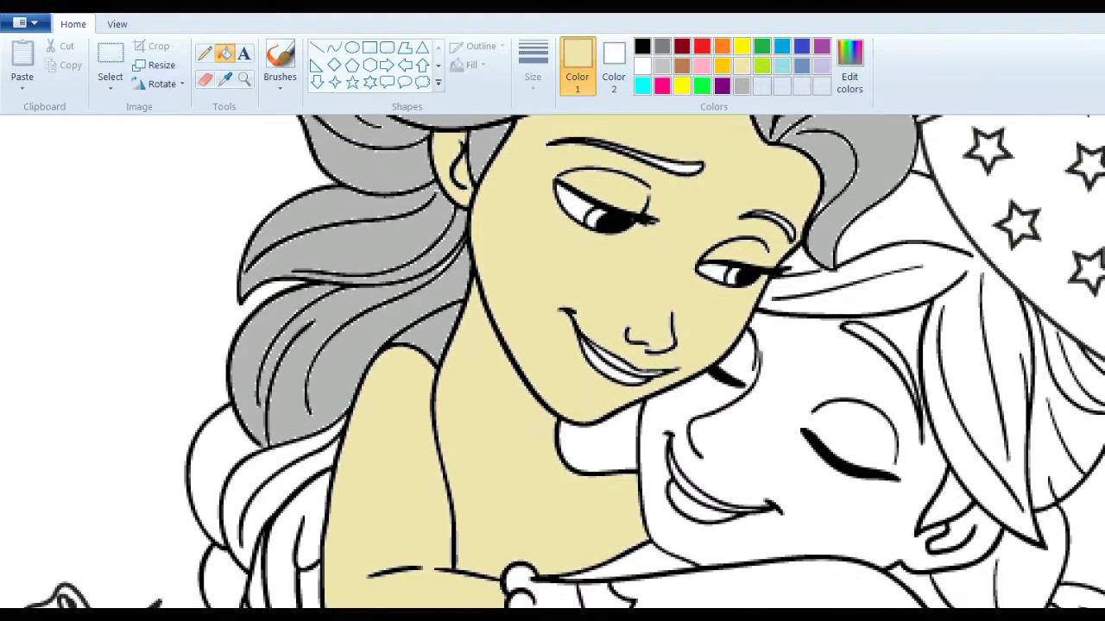
pyautogui.scroll(-2, 665, 362)
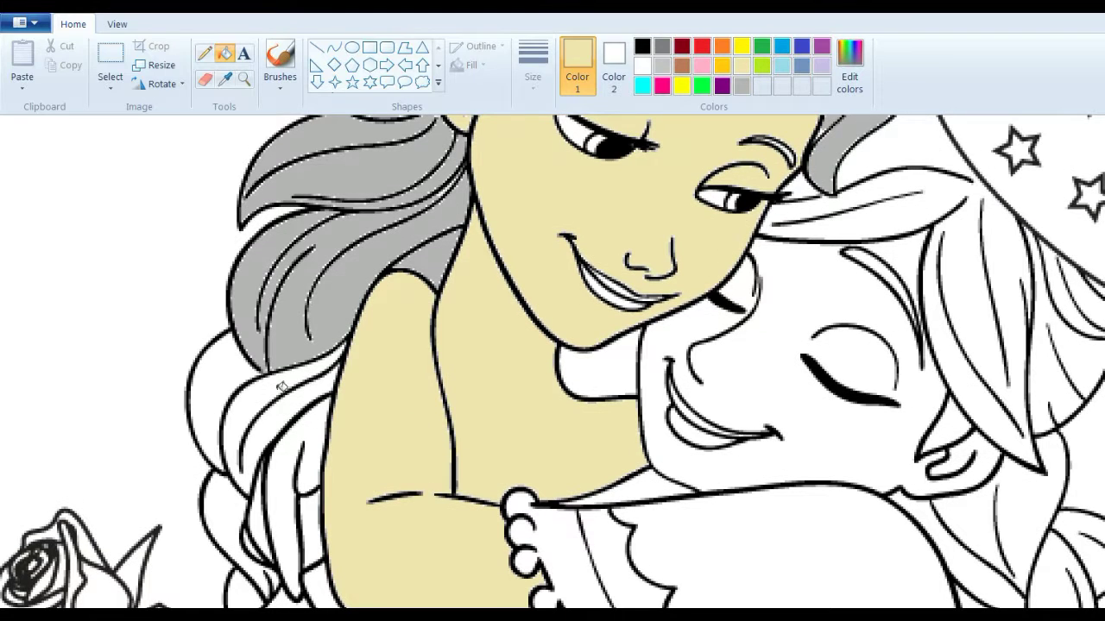
pyautogui.click(658, 65)
pyautogui.click(231, 407)
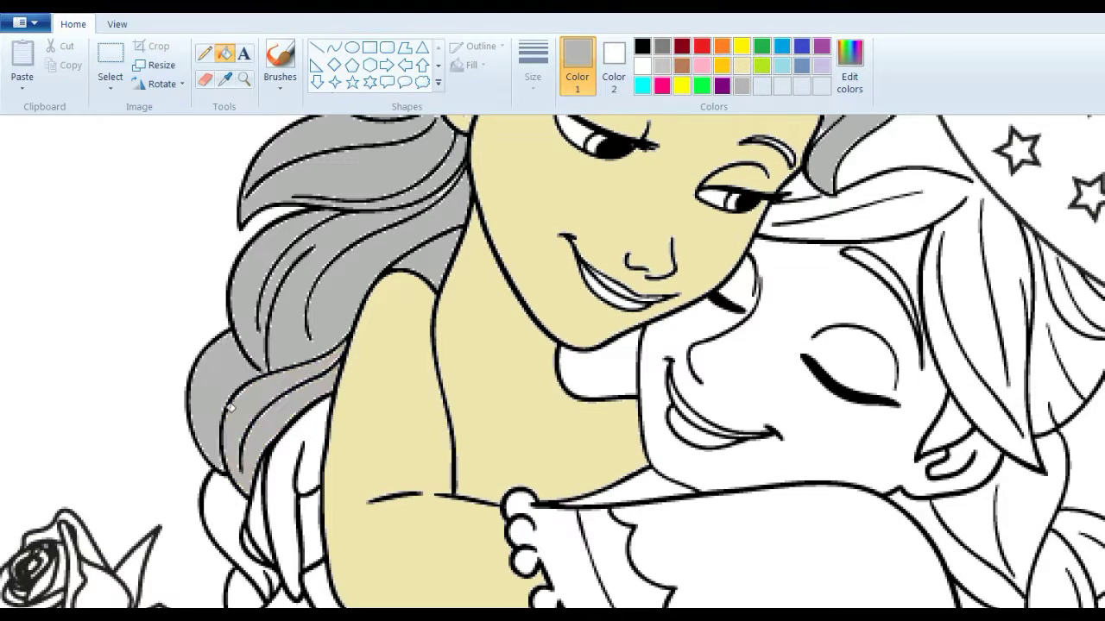
pyautogui.click(268, 518)
pyautogui.click(259, 595)
pyautogui.click(289, 600)
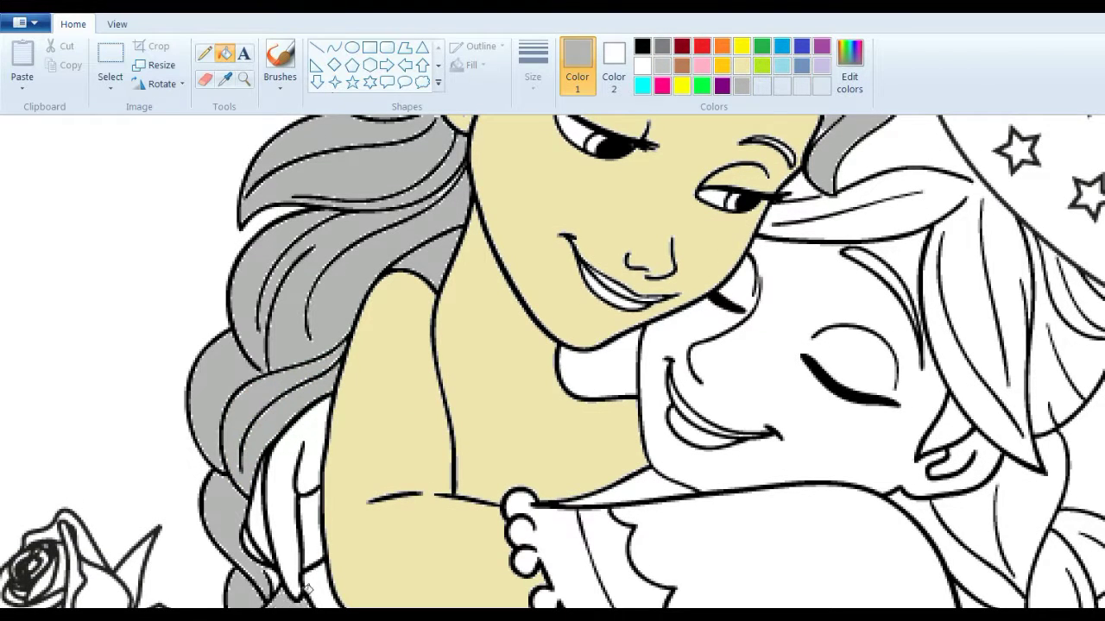
# Step: Fill the hand resting on the grey braid with light yellow, and undo the extra fill below the hand
pyautogui.click(742, 66)
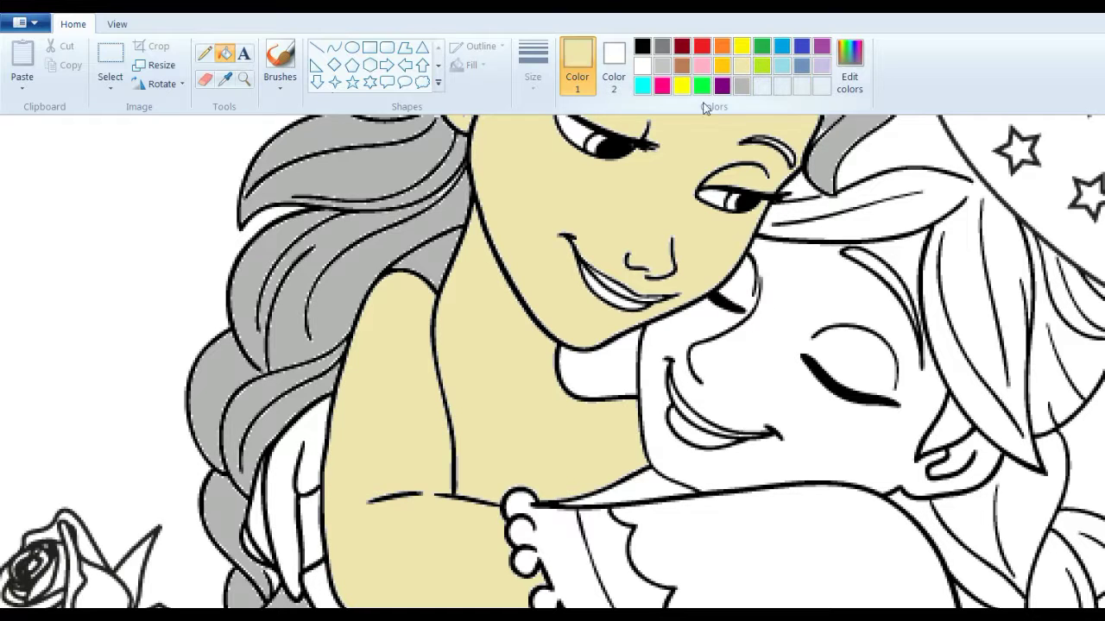
pyautogui.click(298, 434)
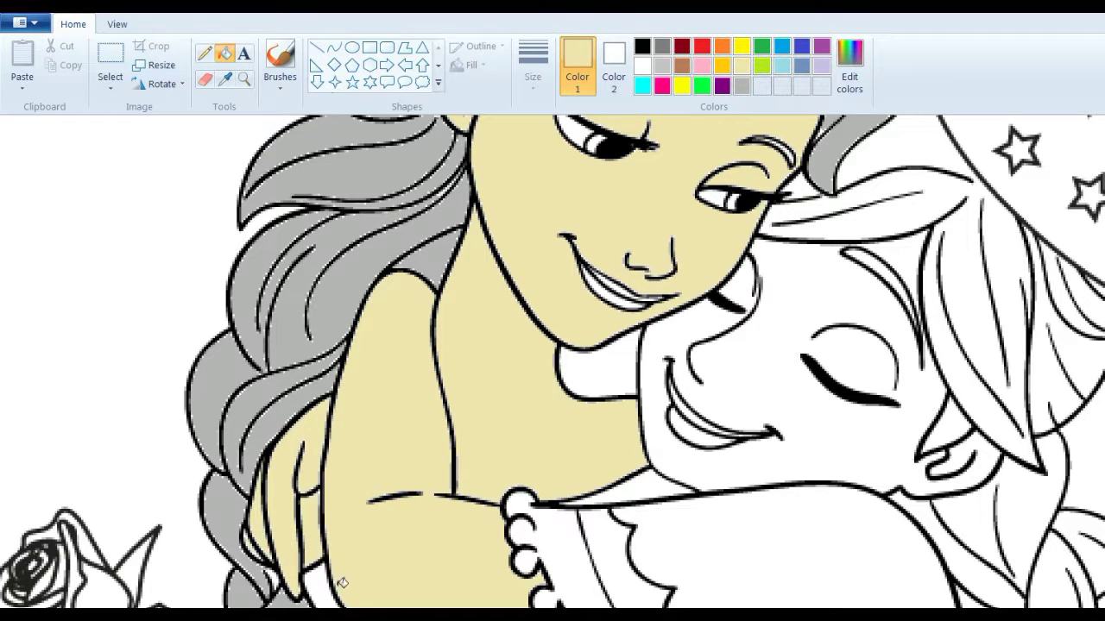
pyautogui.click(318, 592)
pyautogui.hotkey('ctrl', 'z')
# Step: Fill the second woman's hair over the forehead and behind the large front strand with brown
pyautogui.click(683, 47)
pyautogui.click(683, 67)
pyautogui.click(916, 207)
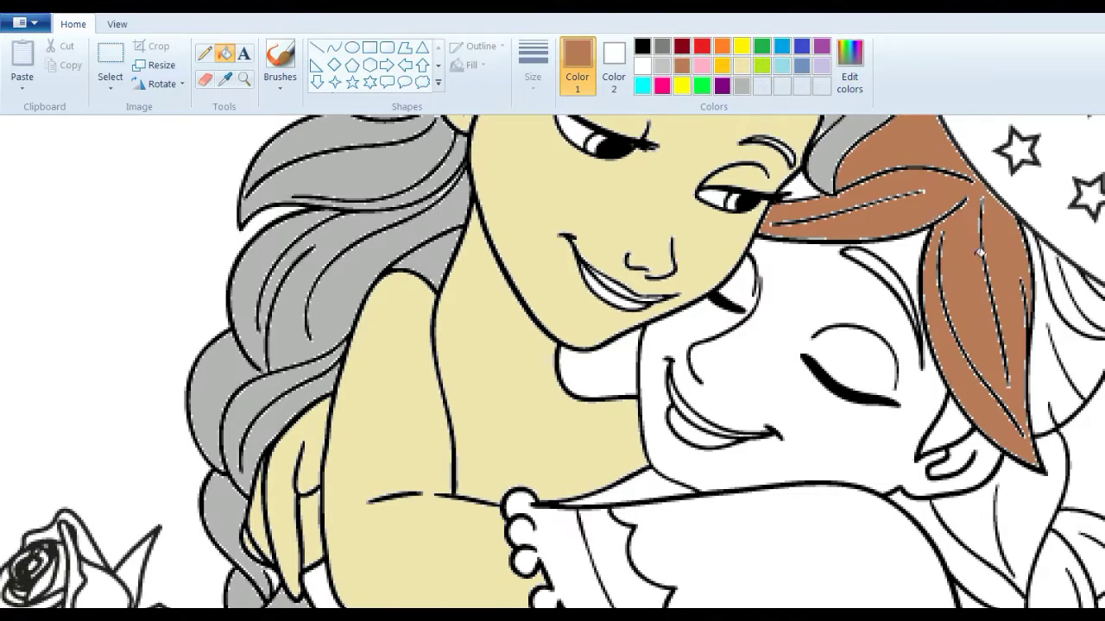
pyautogui.click(1071, 314)
pyautogui.click(1086, 301)
pyautogui.click(1083, 298)
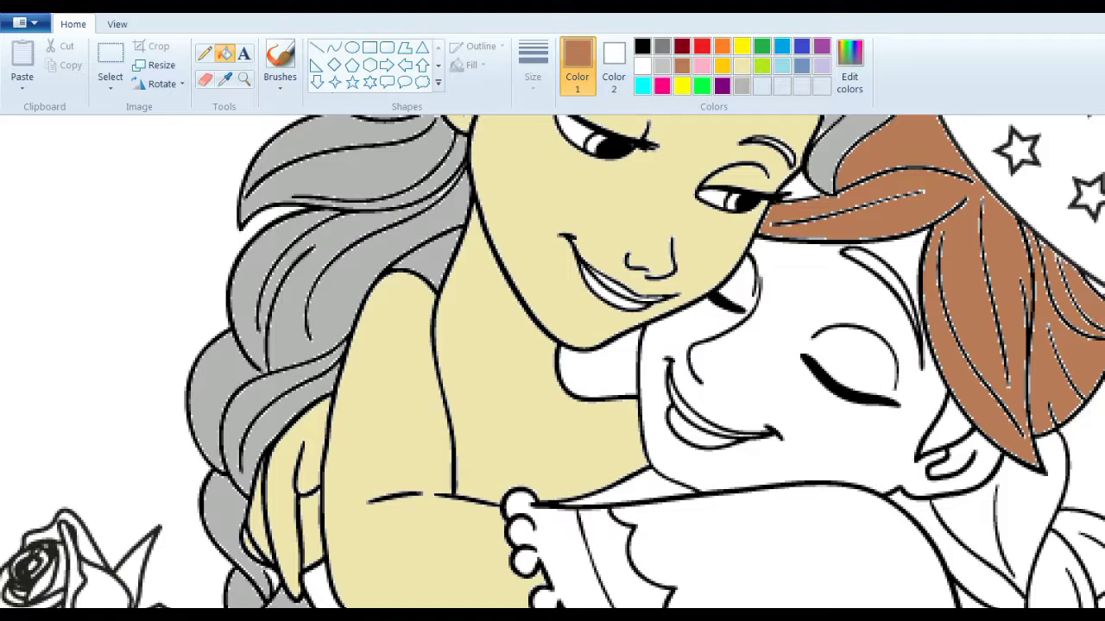
# Step: Fill the second woman's hair below the ear and the first sections of her braids with brown
pyautogui.click(1039, 493)
pyautogui.click(1003, 576)
pyautogui.click(1054, 579)
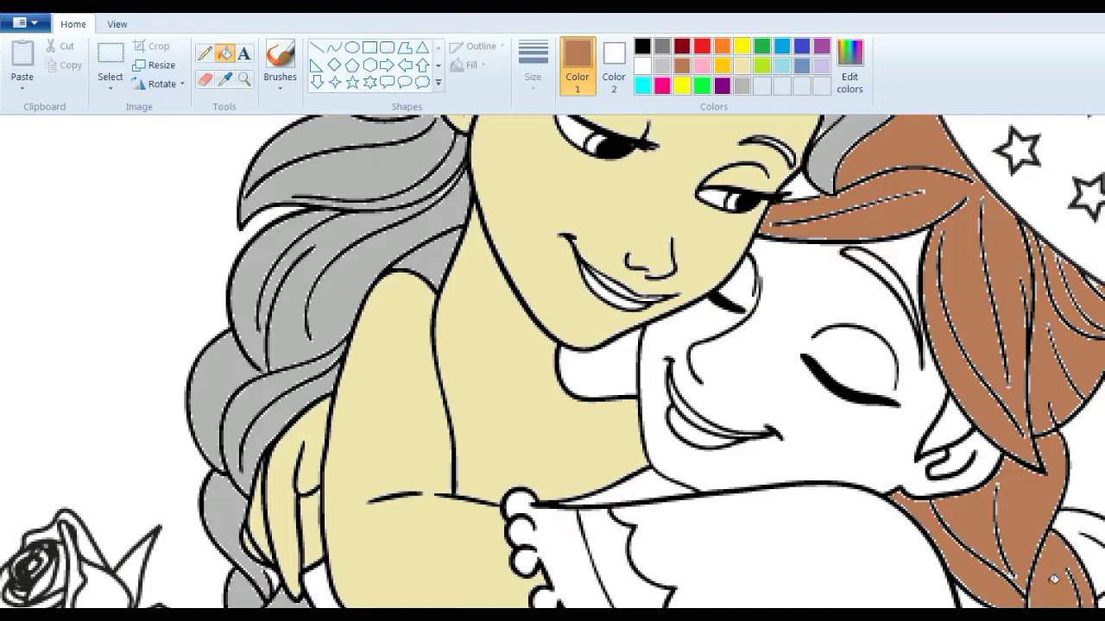
pyautogui.click(1090, 529)
# Step: Fill one eyebrow on each woman with black
pyautogui.click(642, 46)
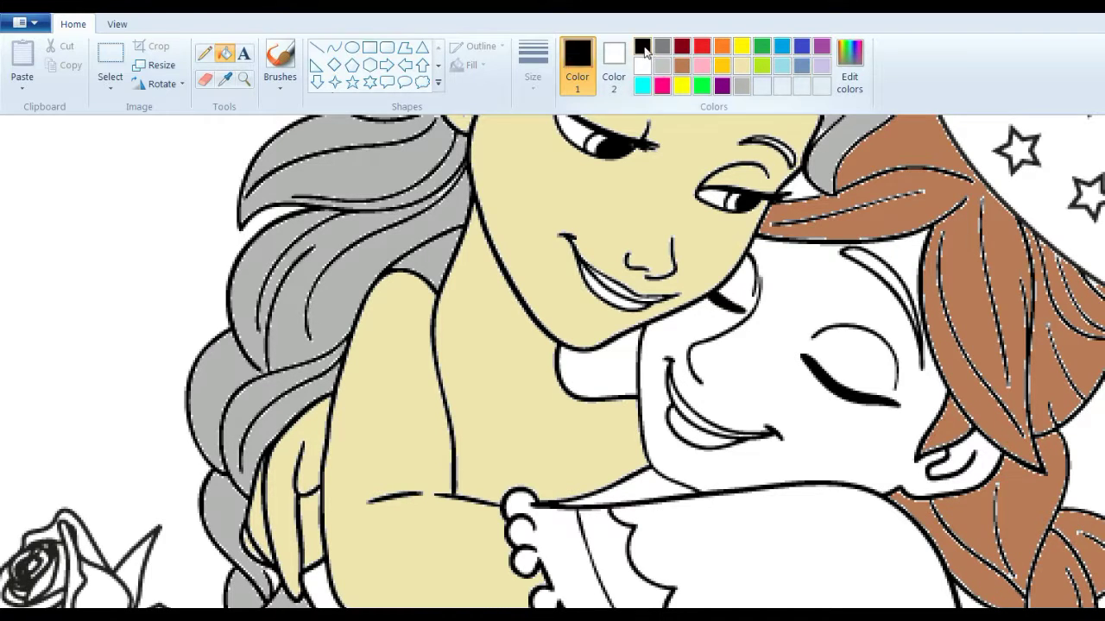
pyautogui.click(875, 259)
pyautogui.scroll(3, 552, 361)
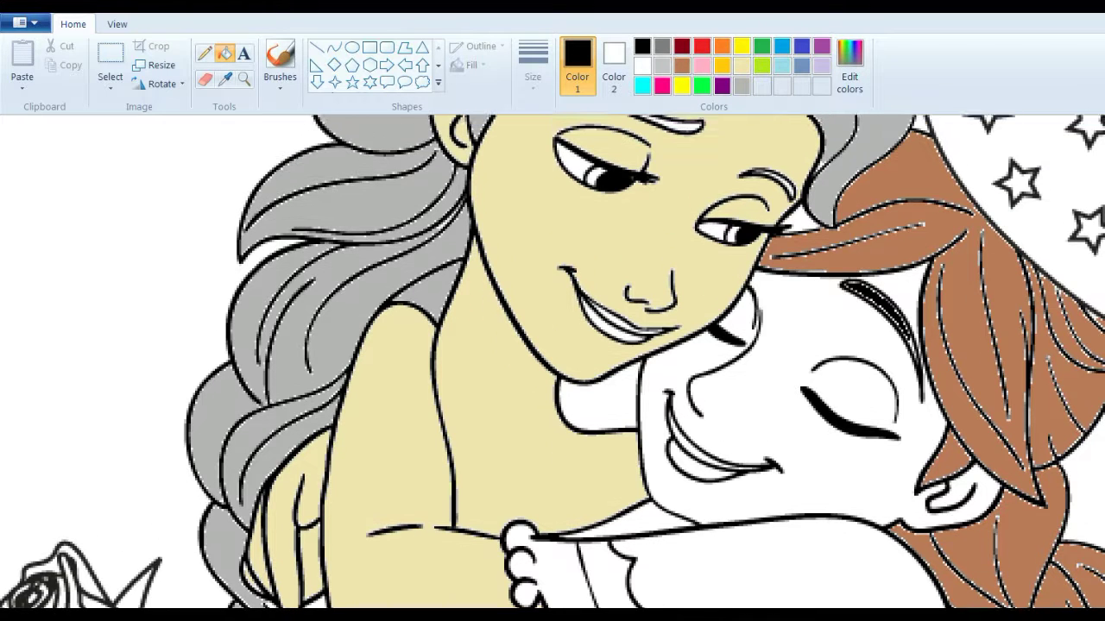
pyautogui.click(689, 154)
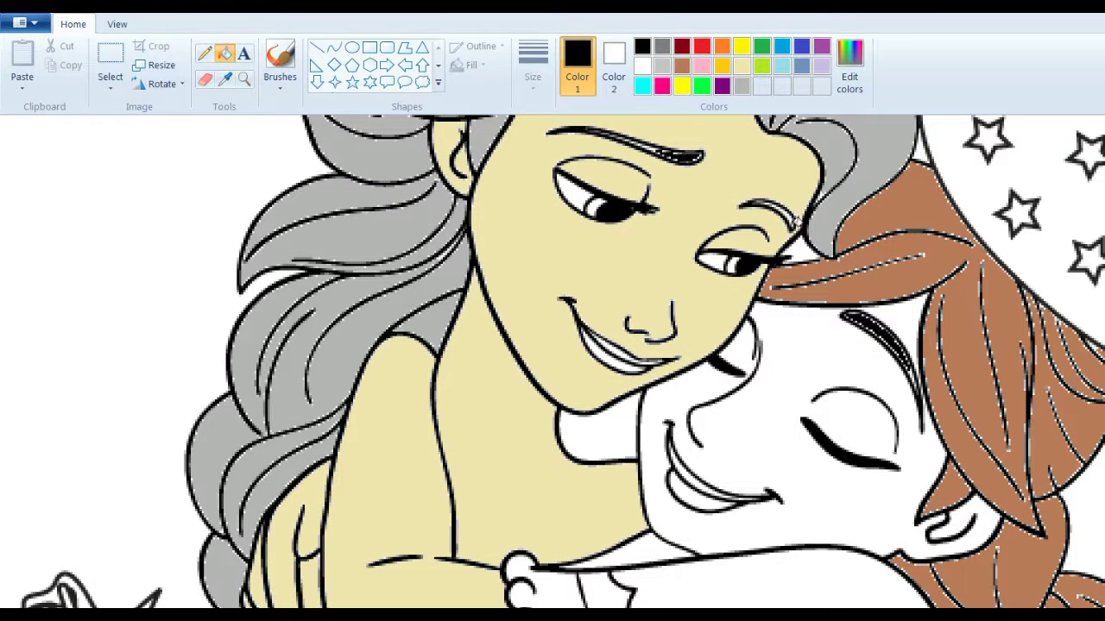
# Step: Fill the grey-haired woman's irises with light turquoise and the whites of both eyes with light pink
pyautogui.click(782, 66)
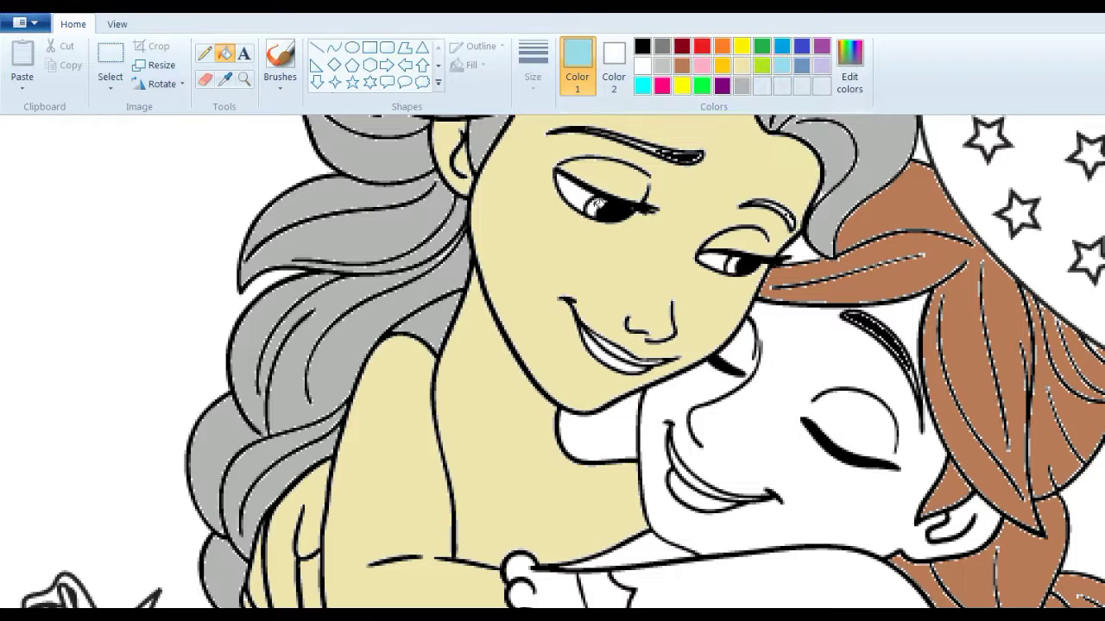
pyautogui.click(594, 206)
pyautogui.click(702, 65)
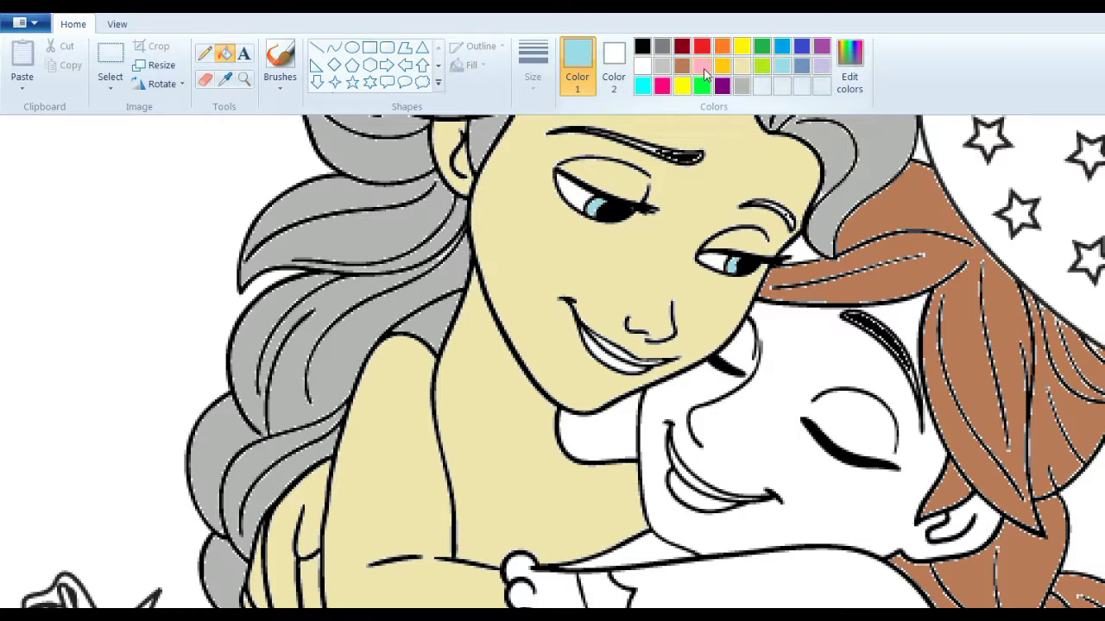
pyautogui.click(582, 197)
pyautogui.click(709, 258)
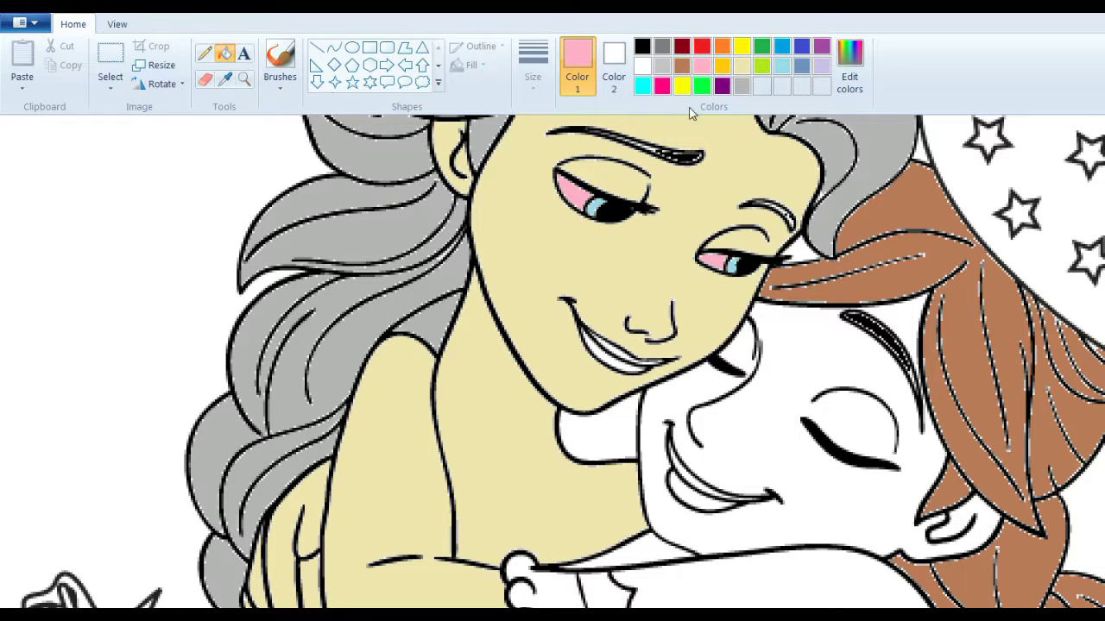
# Step: Fill both women's lips with bright magenta pink
pyautogui.click(662, 85)
pyautogui.click(606, 344)
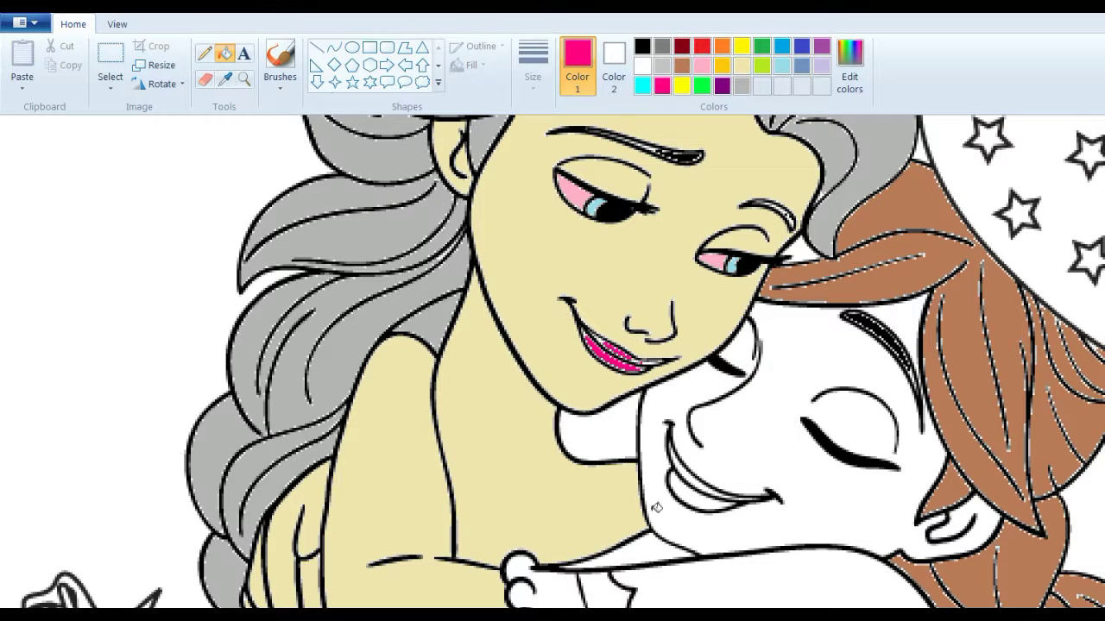
pyautogui.click(691, 483)
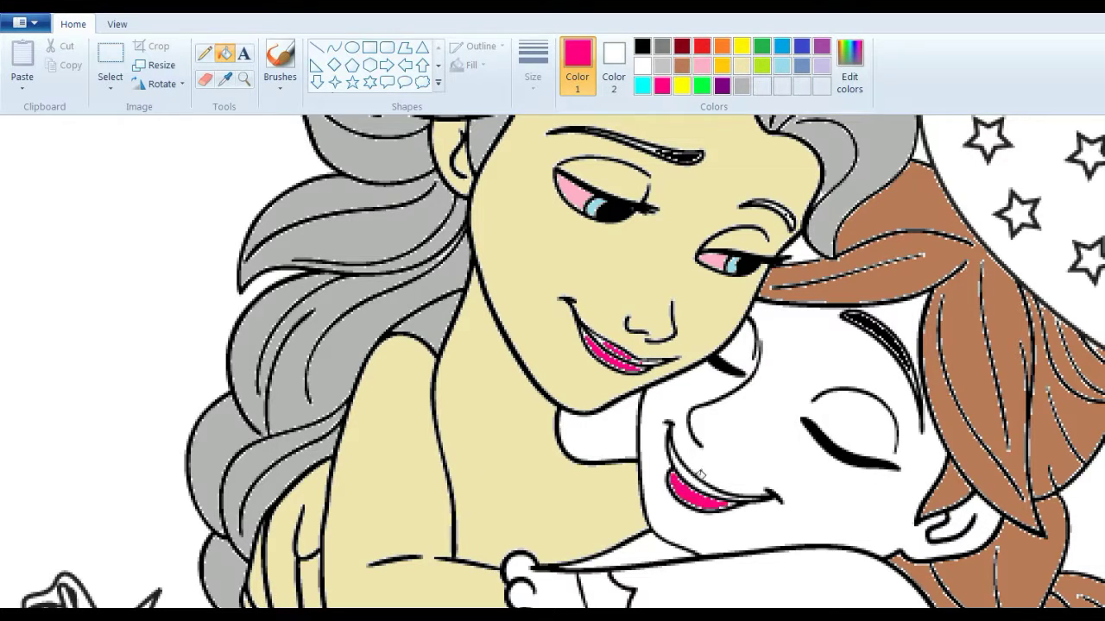
pyautogui.click(695, 475)
# Step: Fill the second woman's face, including the eye area beside the nose, with light yellow
pyautogui.click(741, 65)
pyautogui.click(878, 520)
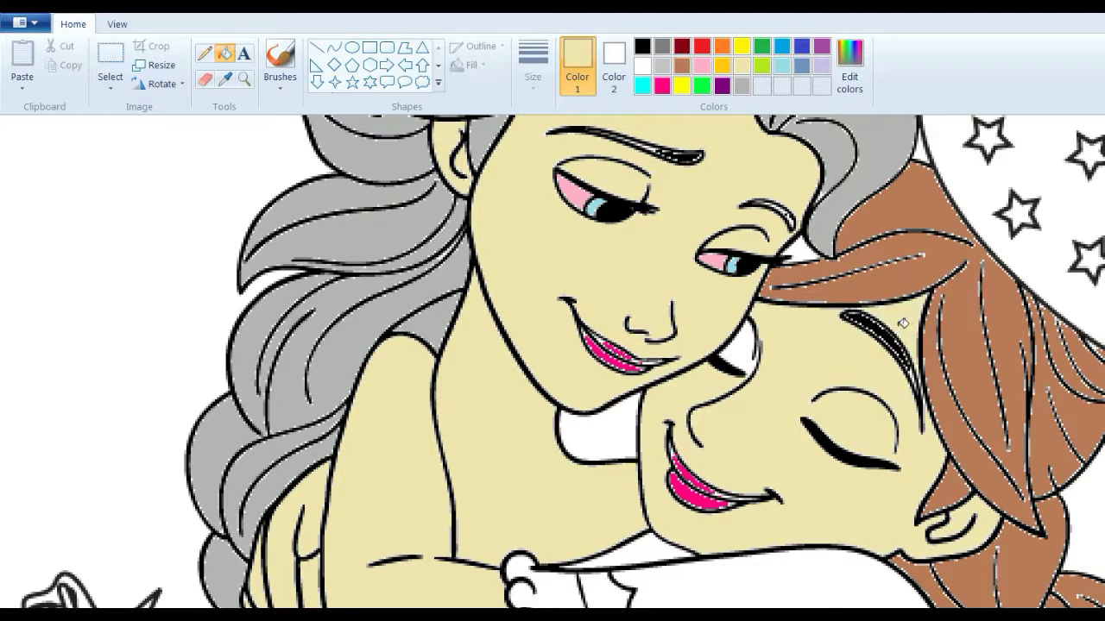
pyautogui.click(751, 370)
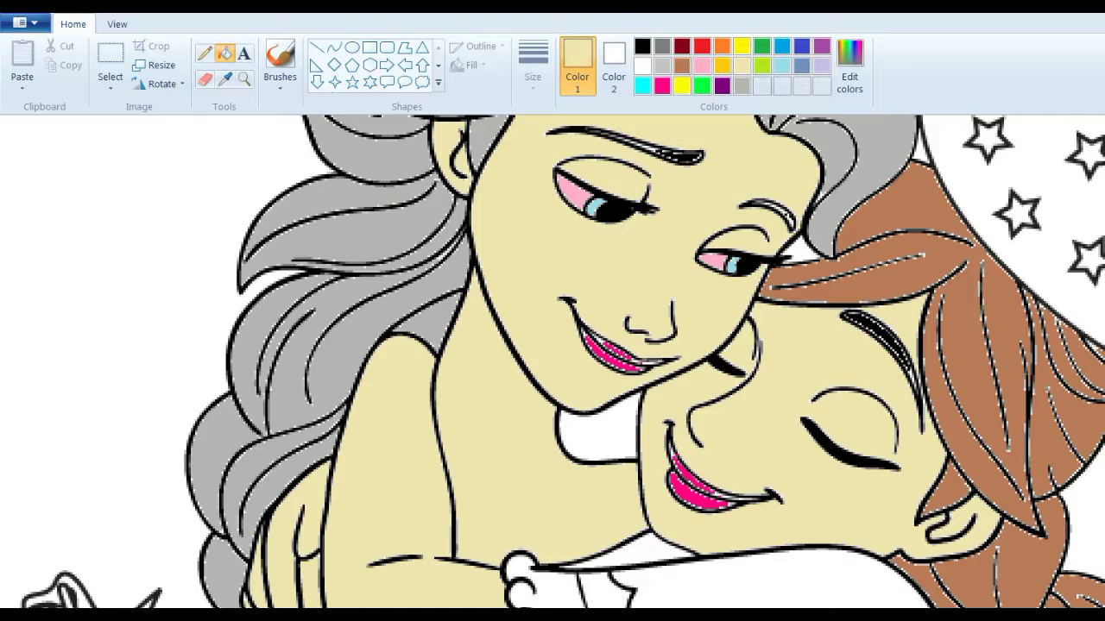
# Step: Fill the loose tail end of the grey braid with light grey
pyautogui.scroll(-3, 733, 371)
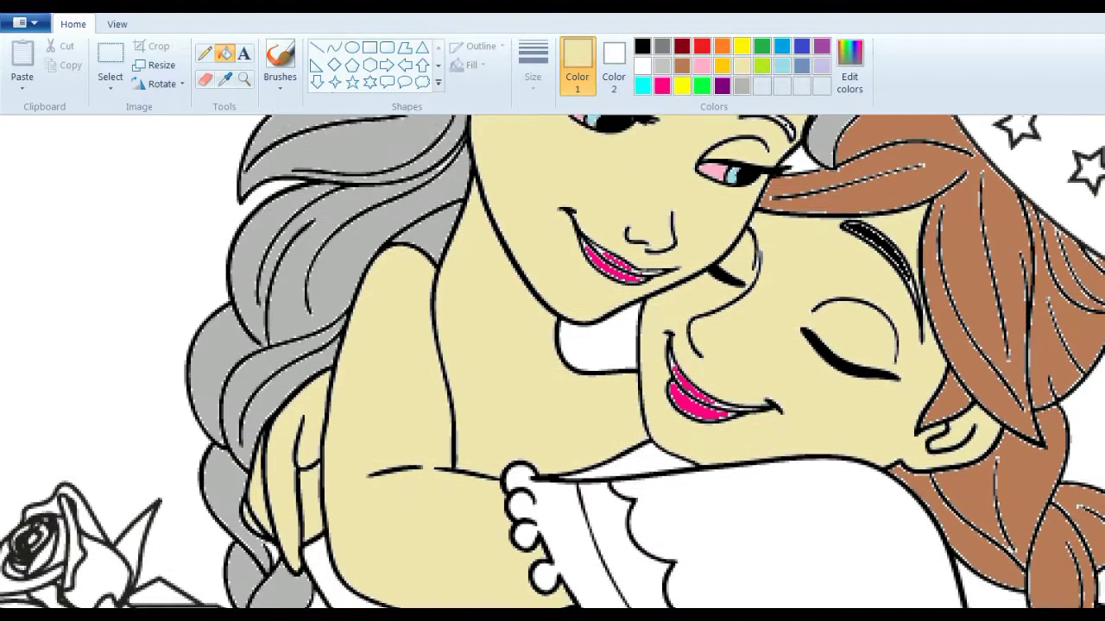
pyautogui.scroll(-3, 553, 363)
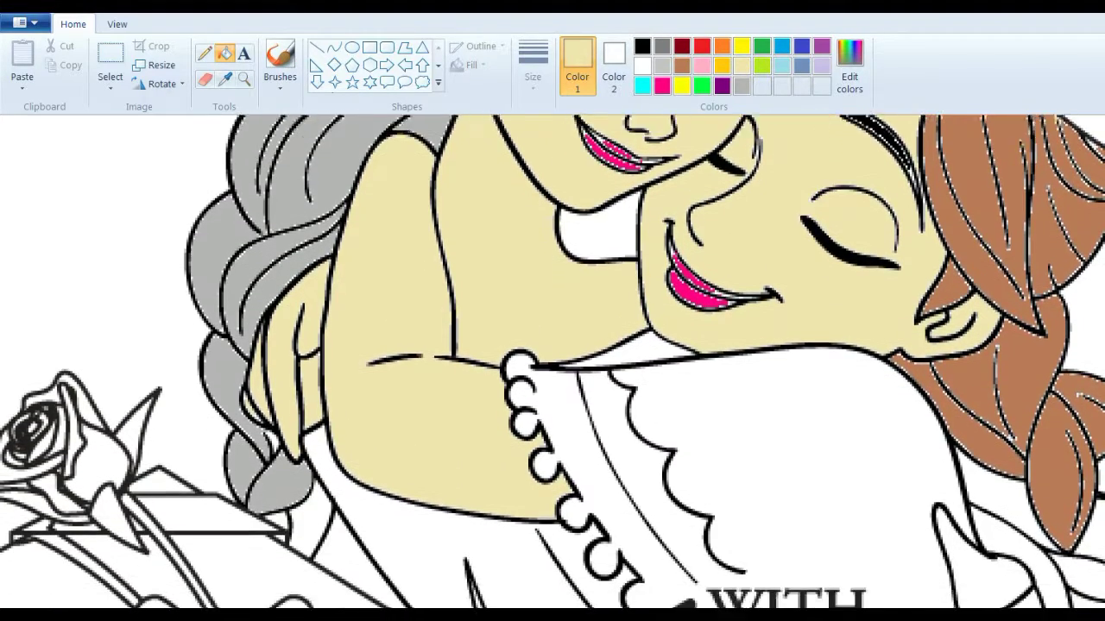
pyautogui.scroll(-2, 552, 363)
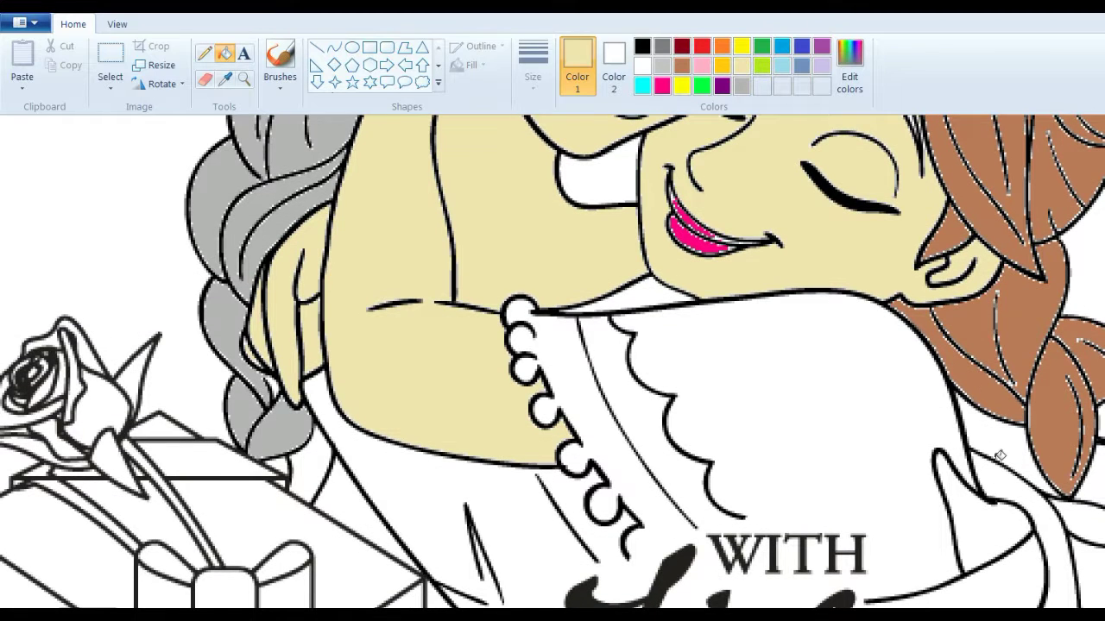
pyautogui.click(662, 66)
pyautogui.click(311, 471)
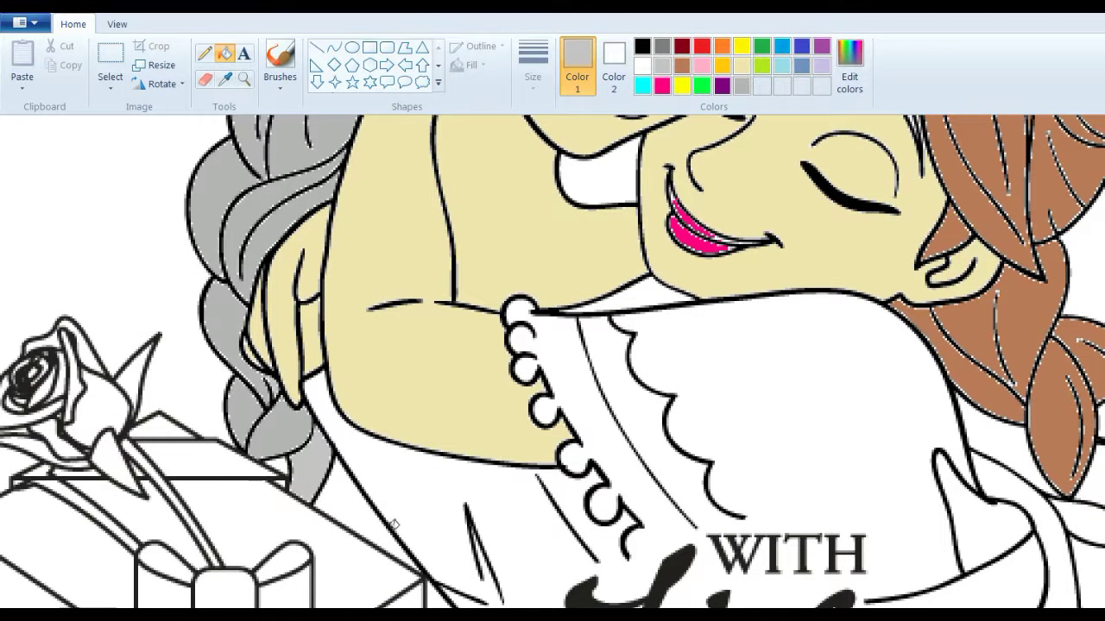
pyautogui.click(722, 85)
pyautogui.click(805, 345)
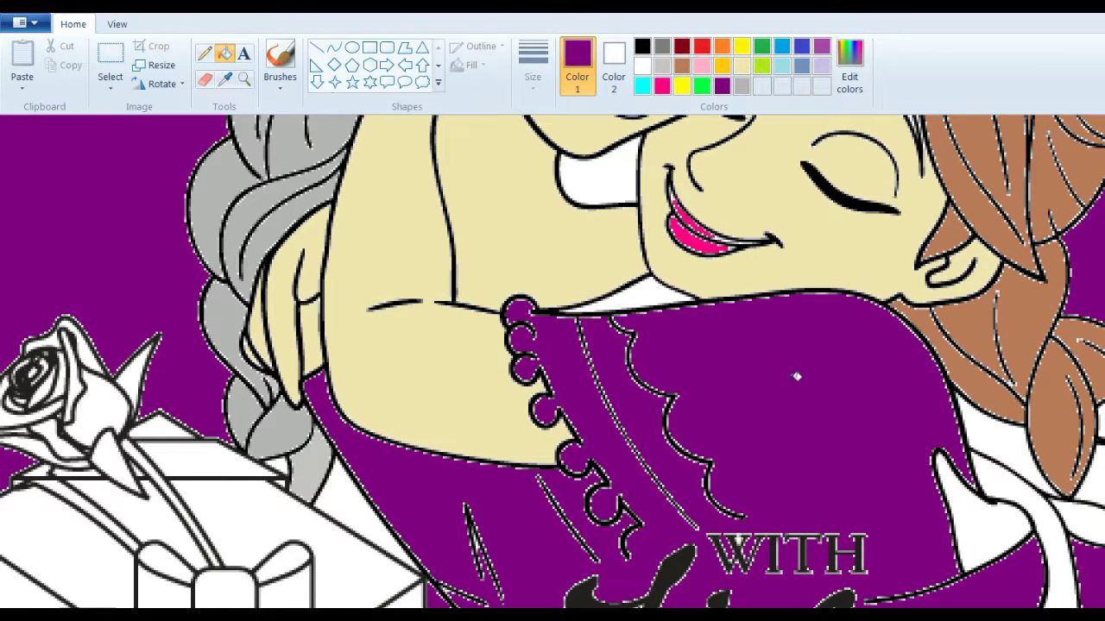
pyautogui.hotkey('ctrl', 'z')
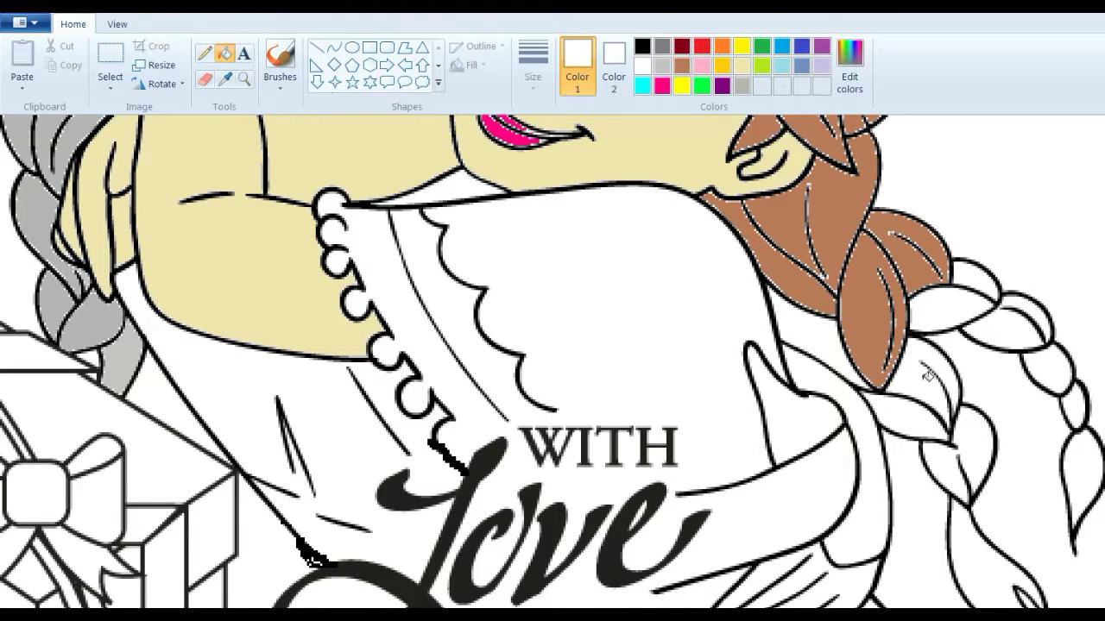
# Step: Fill the remaining lower sections and loose tail of the second woman's thick braid with brown
pyautogui.click(682, 66)
pyautogui.click(924, 380)
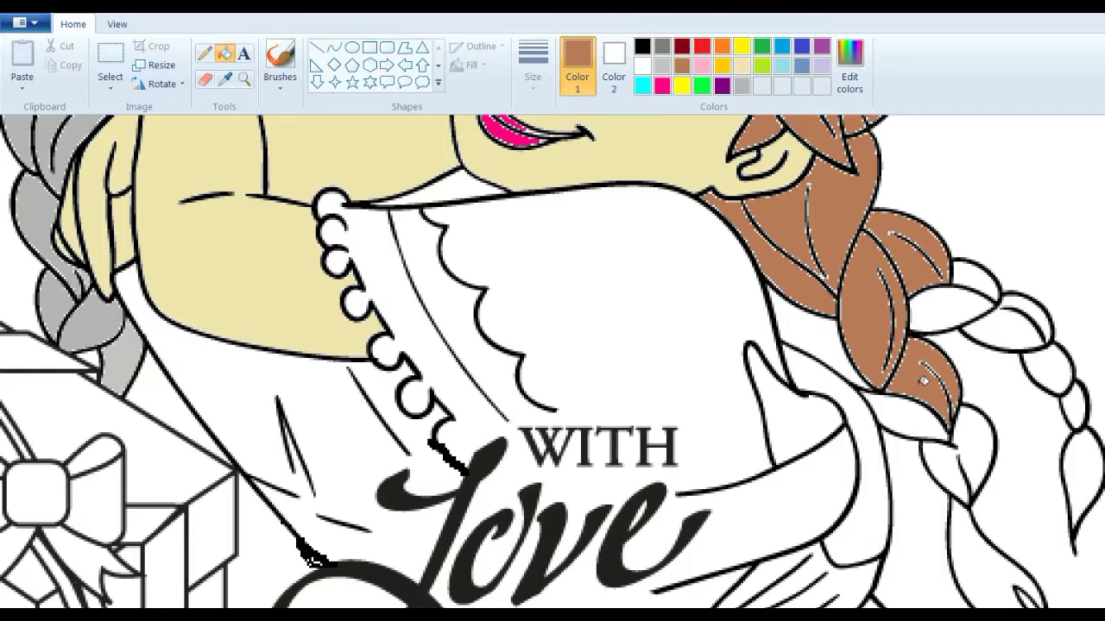
pyautogui.click(918, 417)
pyautogui.click(977, 488)
pyautogui.click(984, 566)
# Step: Fill every section of the second woman's thinner outer braid, including its pointed tip, with the same brown
pyautogui.click(1082, 440)
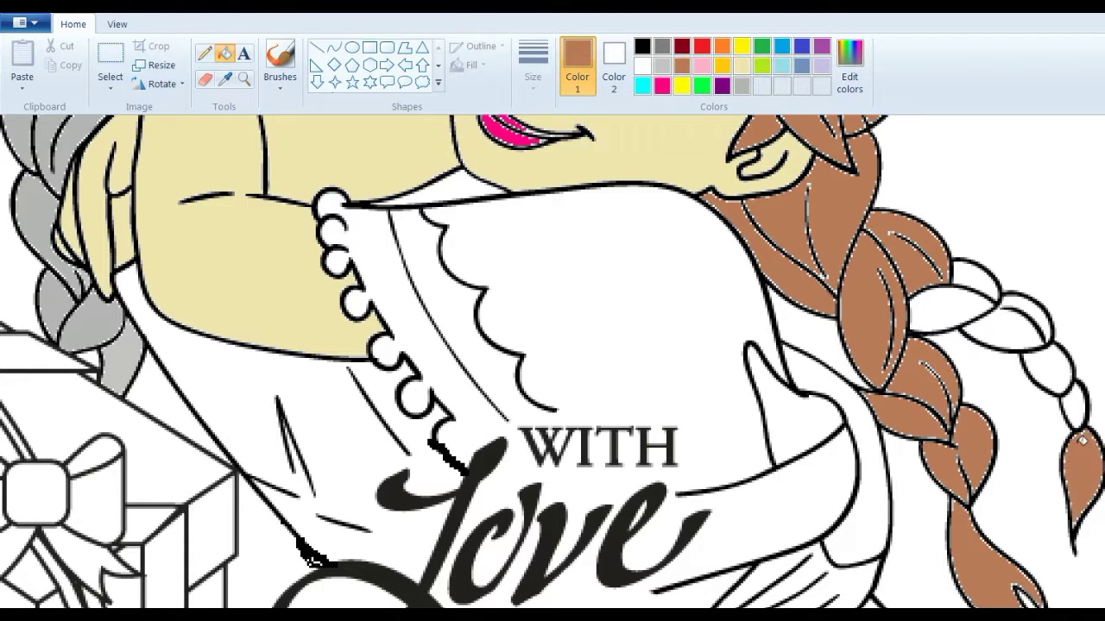
pyautogui.click(1079, 403)
pyautogui.click(1055, 373)
pyautogui.click(1026, 340)
pyautogui.click(958, 313)
pyautogui.click(967, 278)
pyautogui.click(1032, 312)
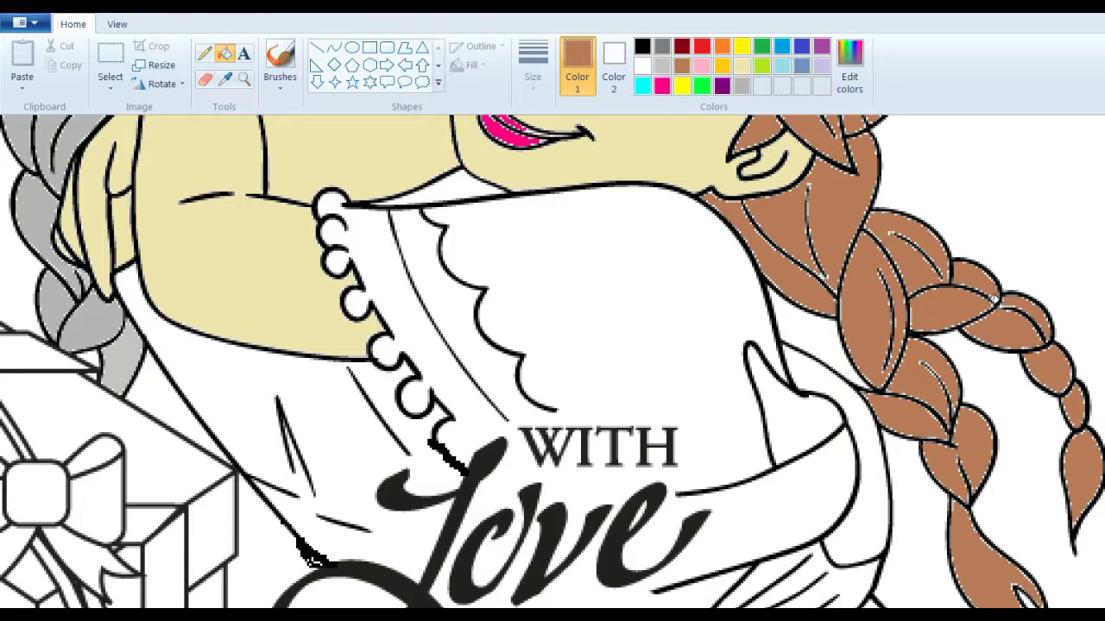
# Step: Fill the second woman's scallop-edged cloak and its sleeve area with dark purple
pyautogui.click(777, 501)
pyautogui.hotkey('ctrl', 'z')
pyautogui.click(721, 85)
pyautogui.click(658, 324)
pyautogui.click(841, 393)
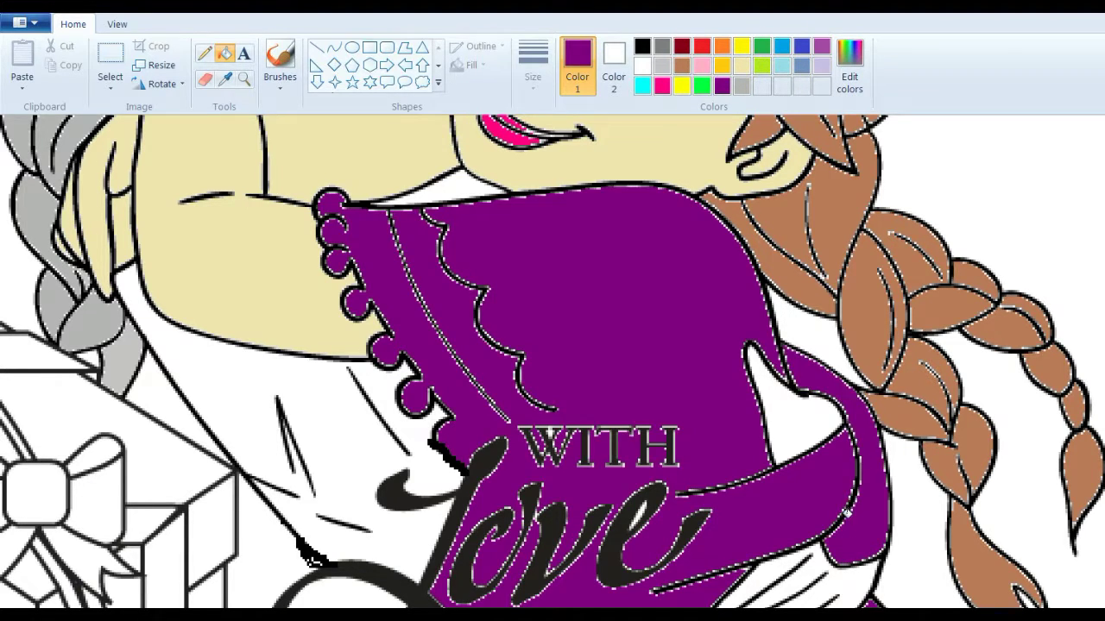
# Step: Fill the grey-haired woman's dress with cyan, including the areas beside the gift box and inside the lettering's large loop
pyautogui.scroll(-3, 552, 362)
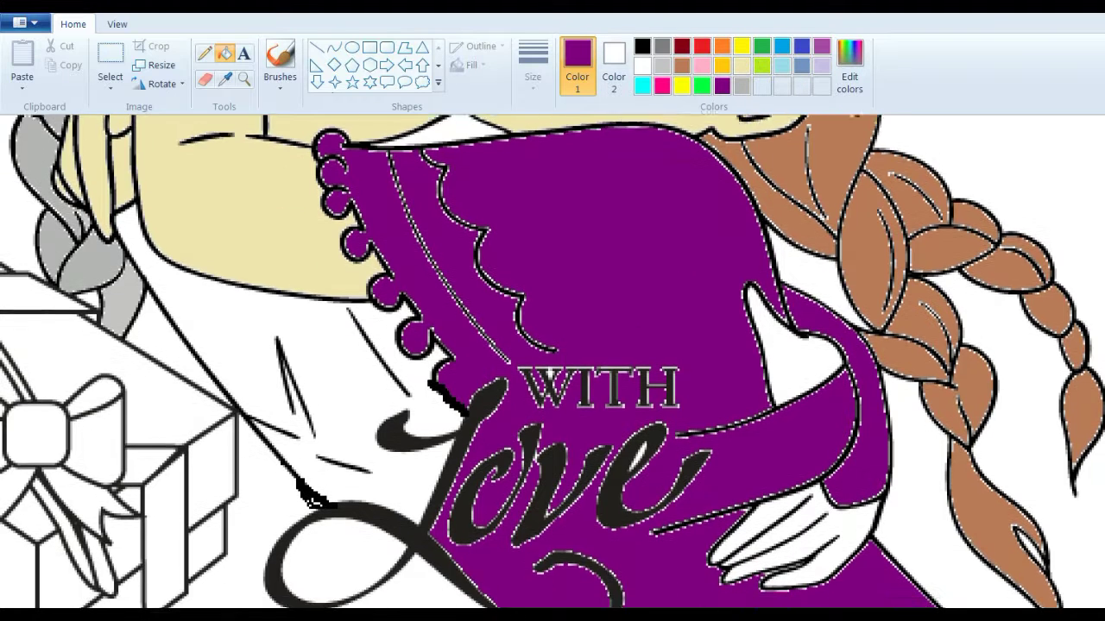
pyautogui.scroll(1, 552, 362)
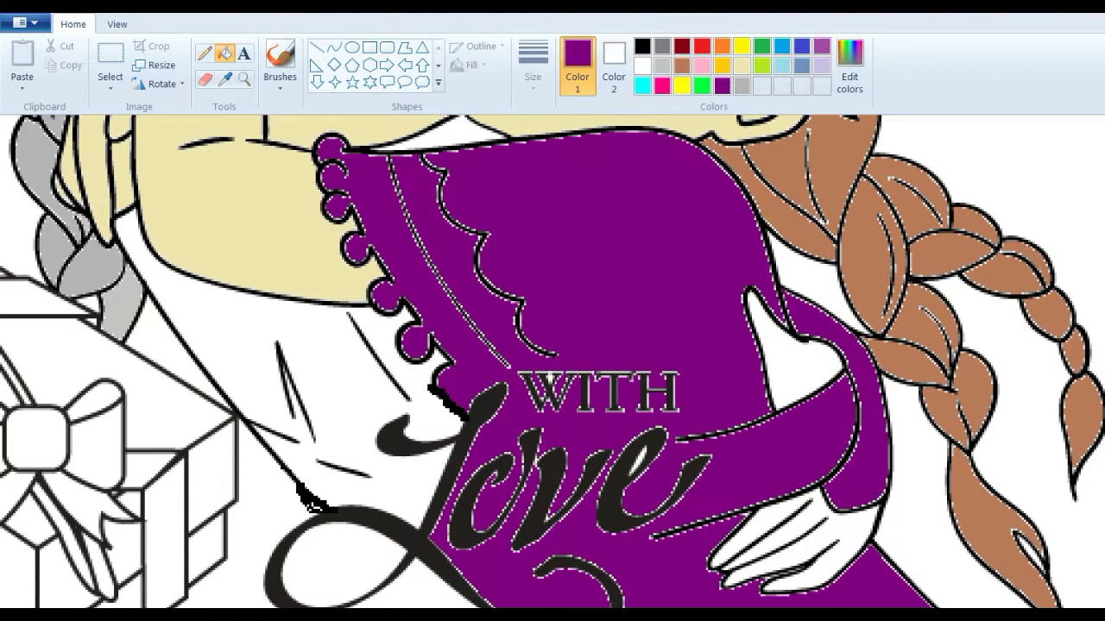
pyautogui.click(642, 85)
pyautogui.click(247, 327)
pyautogui.click(245, 507)
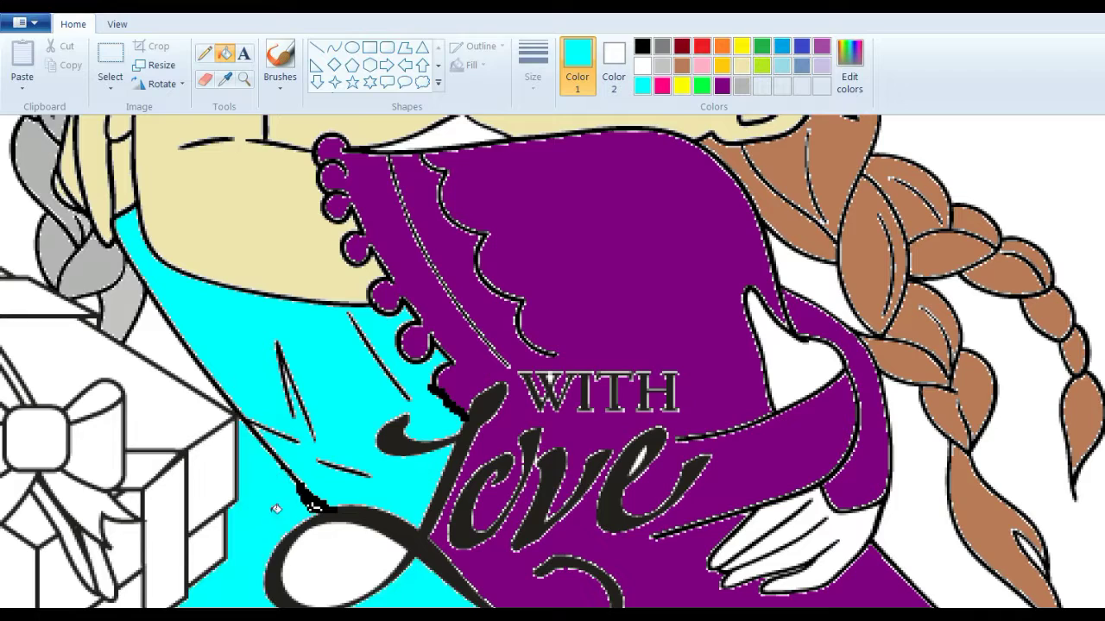
pyautogui.click(178, 351)
pyautogui.scroll(-3, 214, 423)
pyautogui.scroll(2, 353, 496)
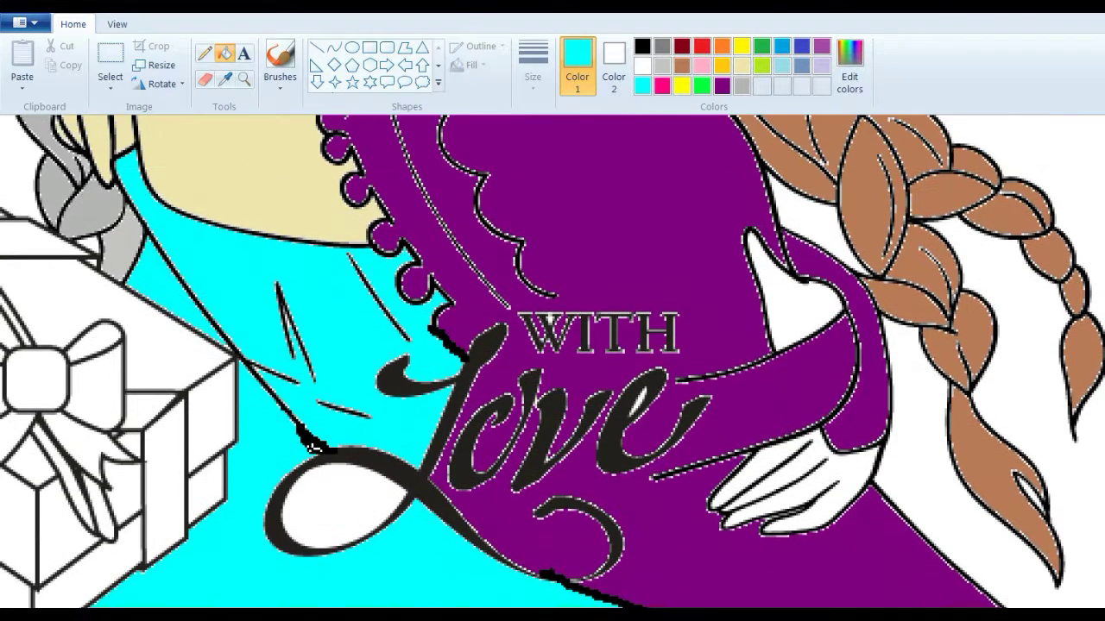
# Step: Fill the bare arm and hand around the purple cloak, plus the patch below the gift box's lower-left edge, with light yellow
pyautogui.hscroll(-1, 353, 495)
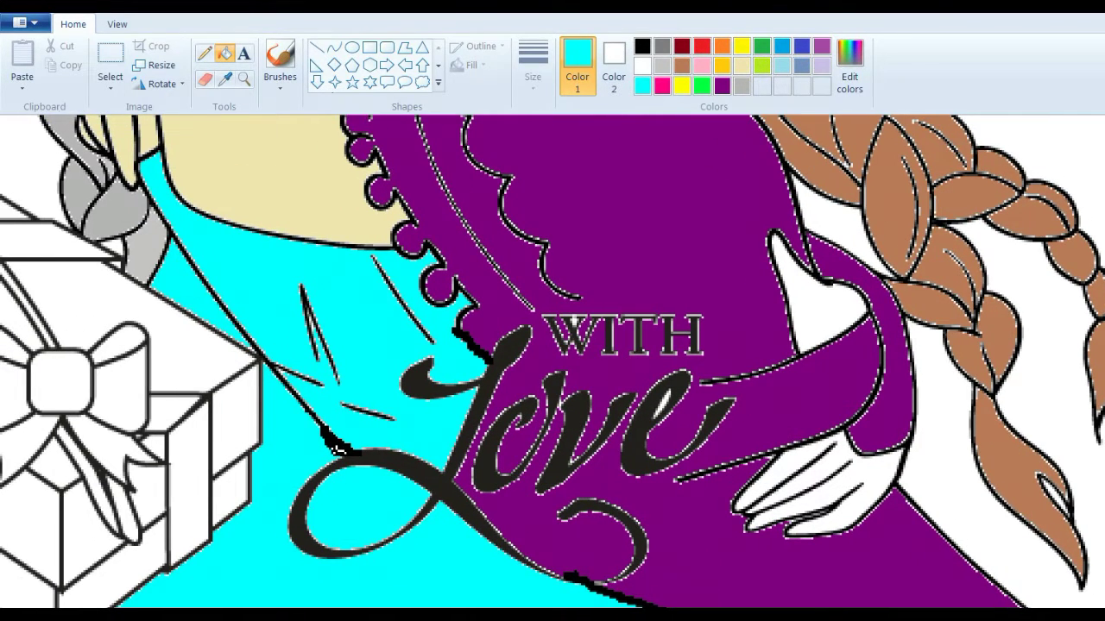
pyautogui.click(742, 66)
pyautogui.click(836, 298)
pyautogui.click(869, 472)
pyautogui.hscroll(-5, 922, 600)
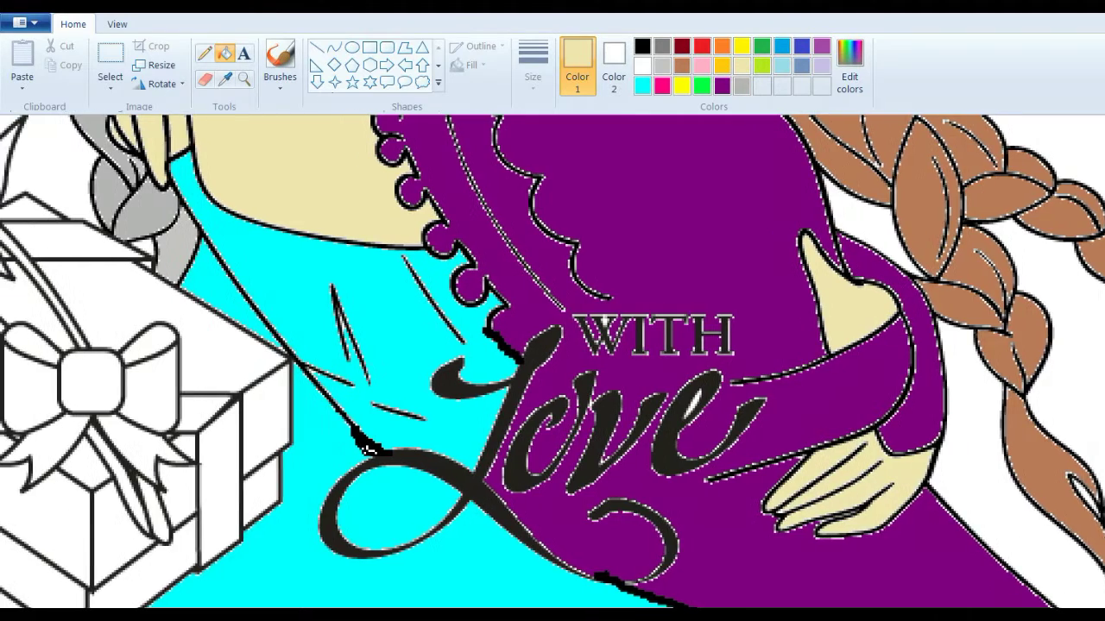
pyautogui.scroll(-3, 661, 413)
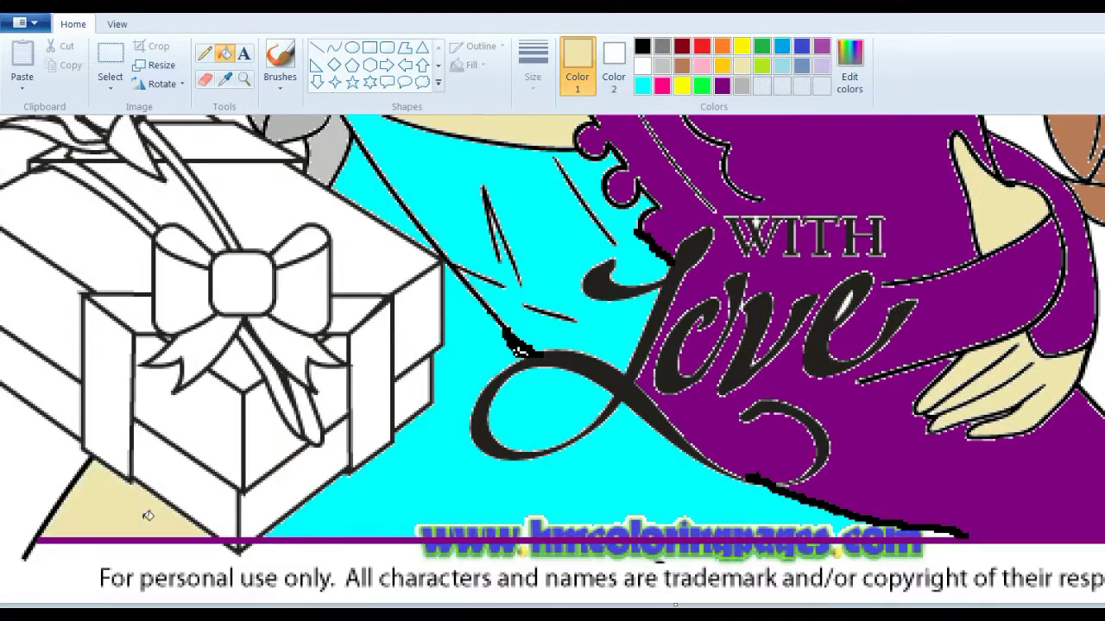
pyautogui.scroll(3, 152, 504)
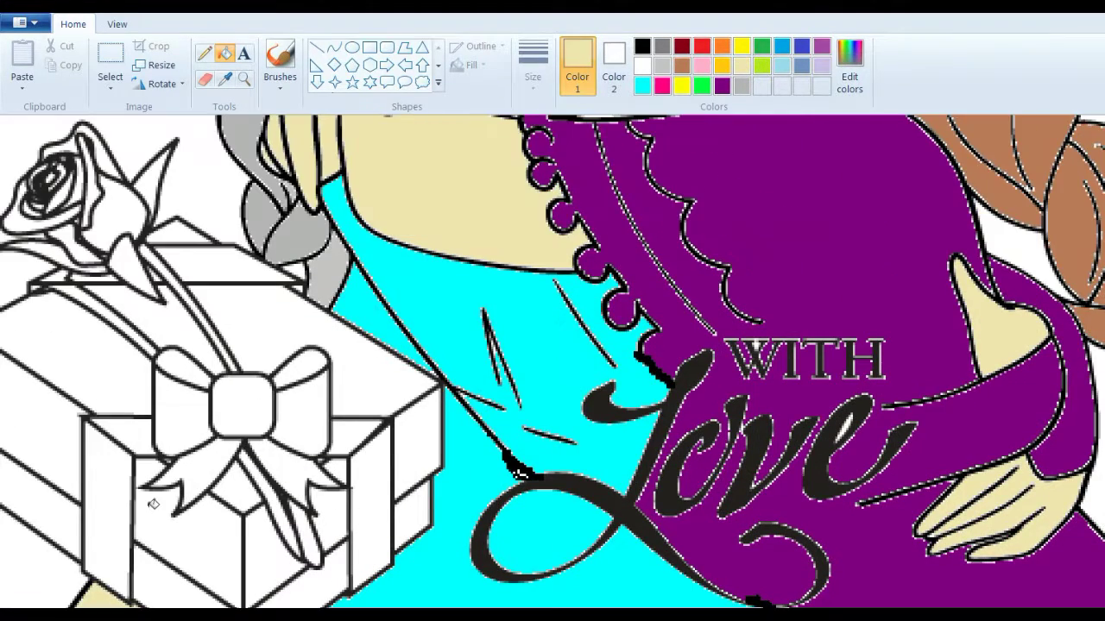
# Step: Fill all the petals of the rose on the gift box with gold
pyautogui.click(662, 86)
pyautogui.click(721, 66)
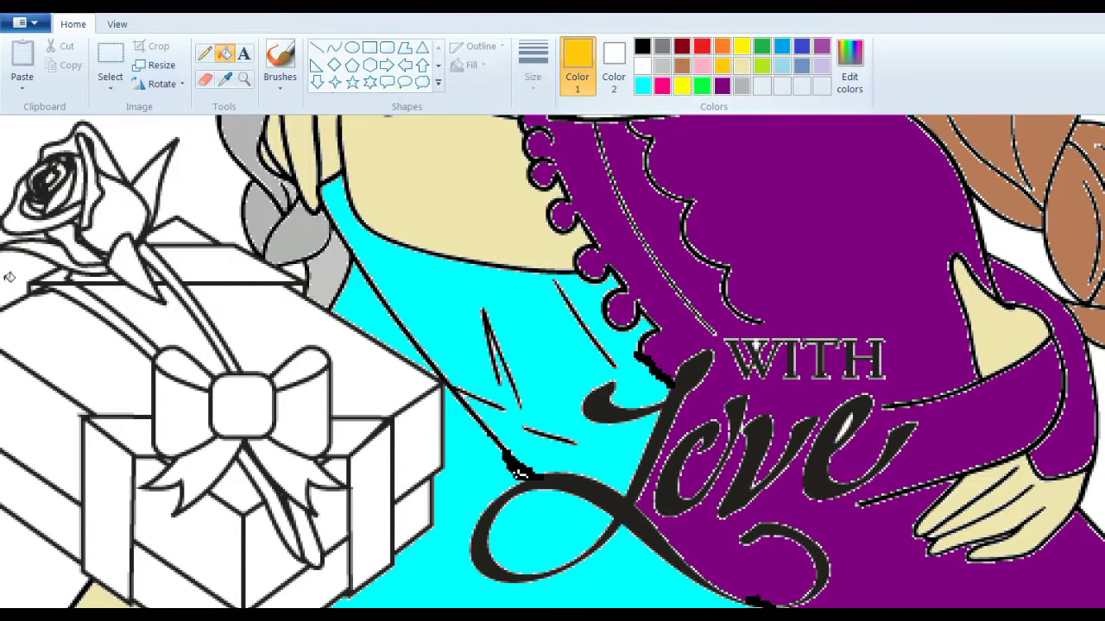
pyautogui.click(117, 223)
pyautogui.click(96, 151)
pyautogui.click(91, 185)
pyautogui.click(60, 196)
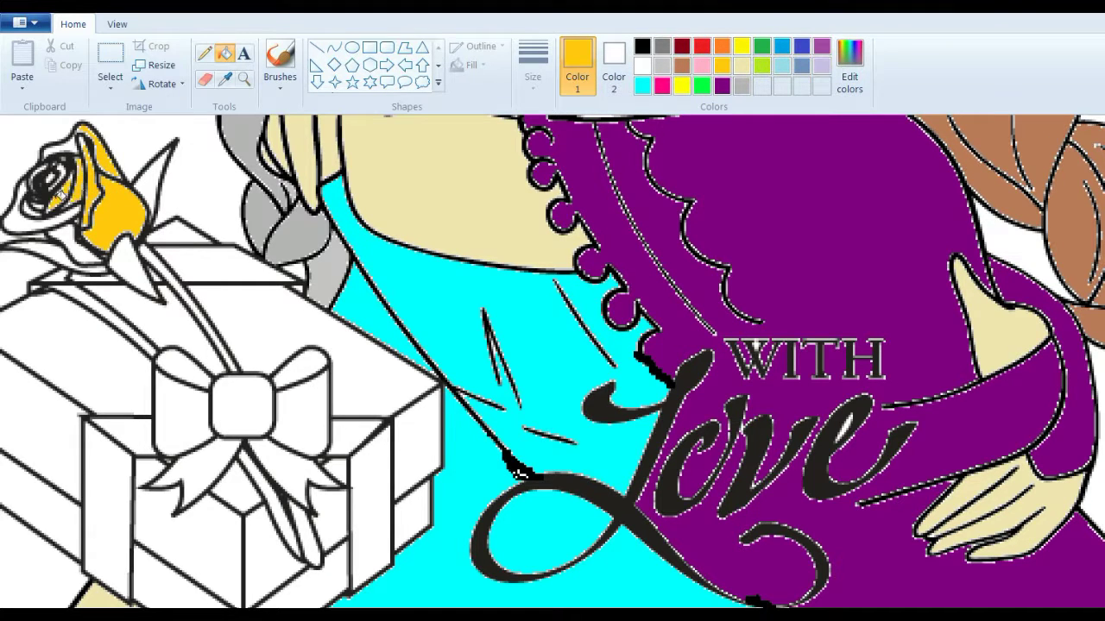
pyautogui.click(73, 242)
pyautogui.click(47, 221)
pyautogui.click(56, 147)
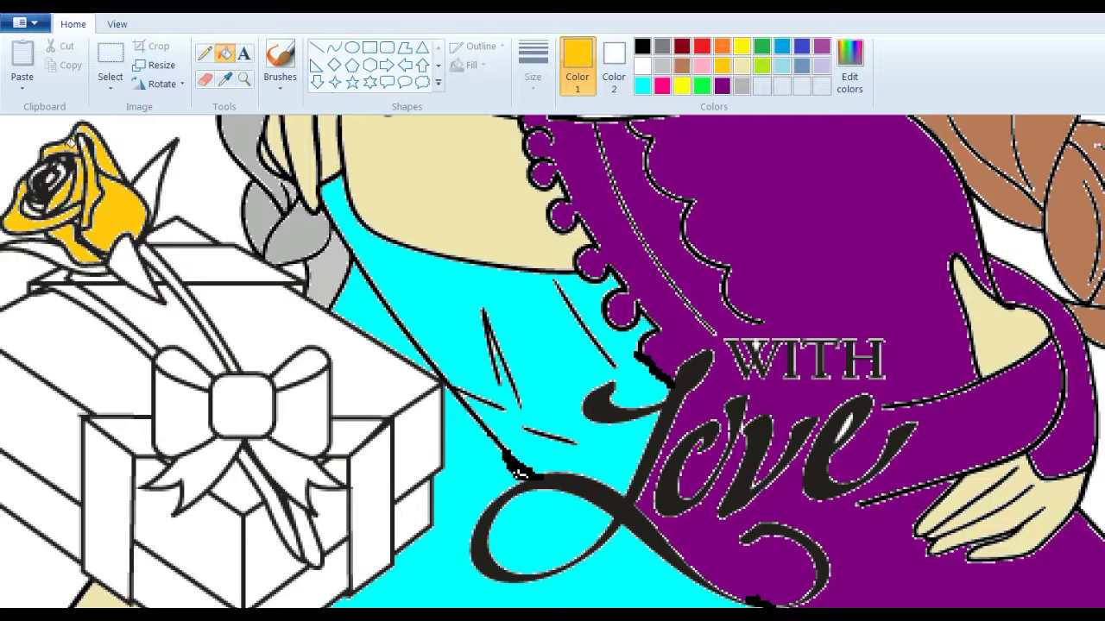
# Step: Fill the rose's three pointed leaves with gold
pyautogui.click(52, 247)
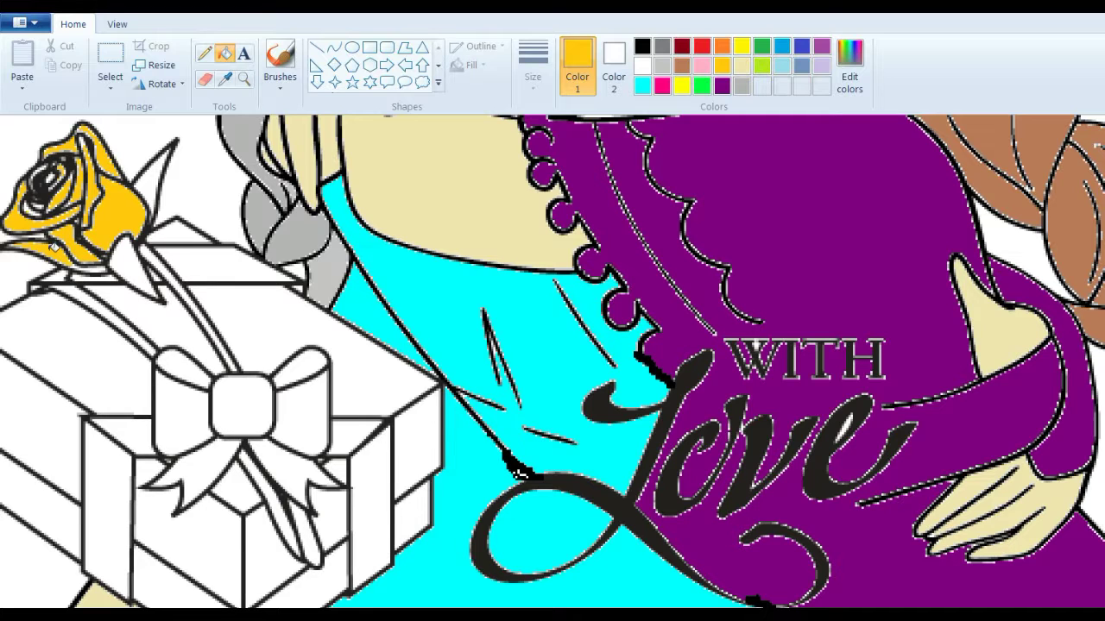
pyautogui.click(157, 175)
pyautogui.click(127, 272)
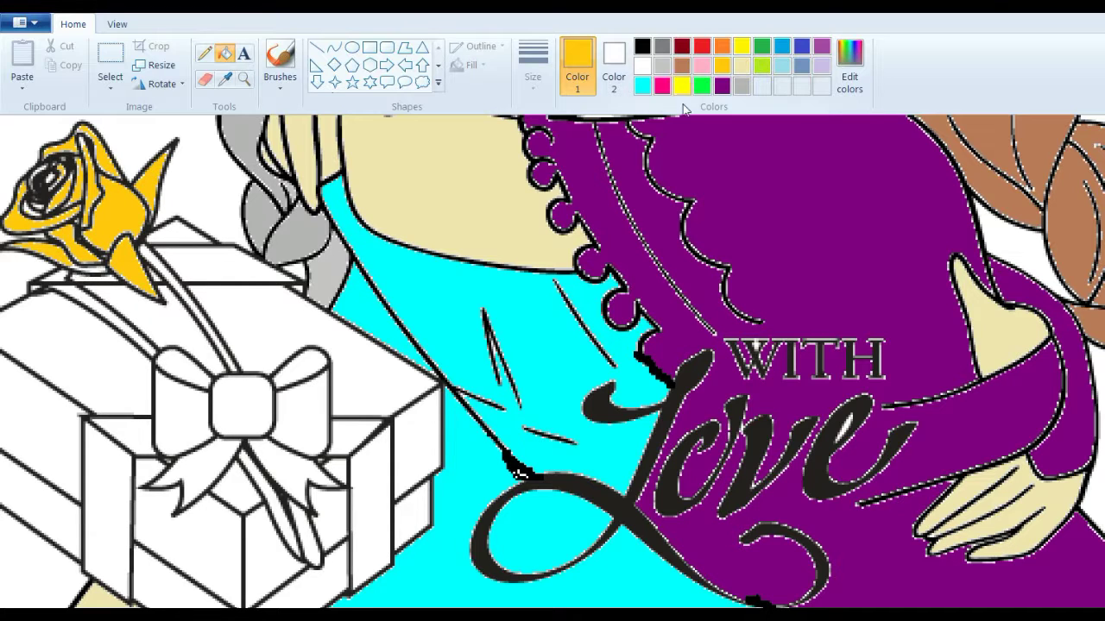
# Step: Fill the gift bow's centre knot with magenta pink and the fronts of its two loops with medium purple
pyautogui.click(661, 85)
pyautogui.click(252, 408)
pyautogui.click(821, 46)
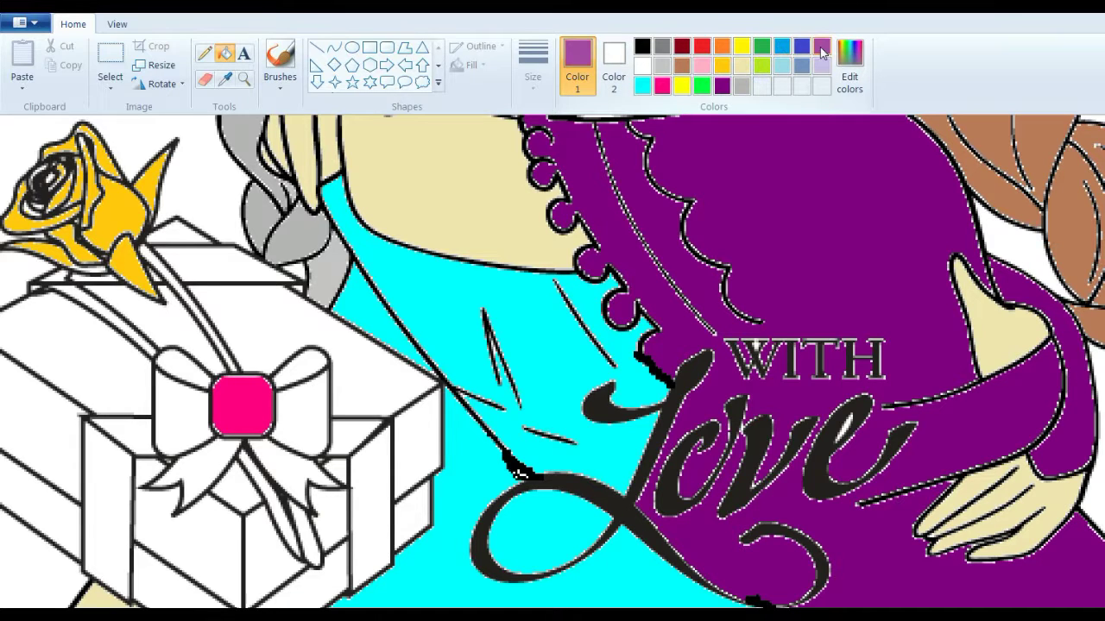
pyautogui.click(298, 410)
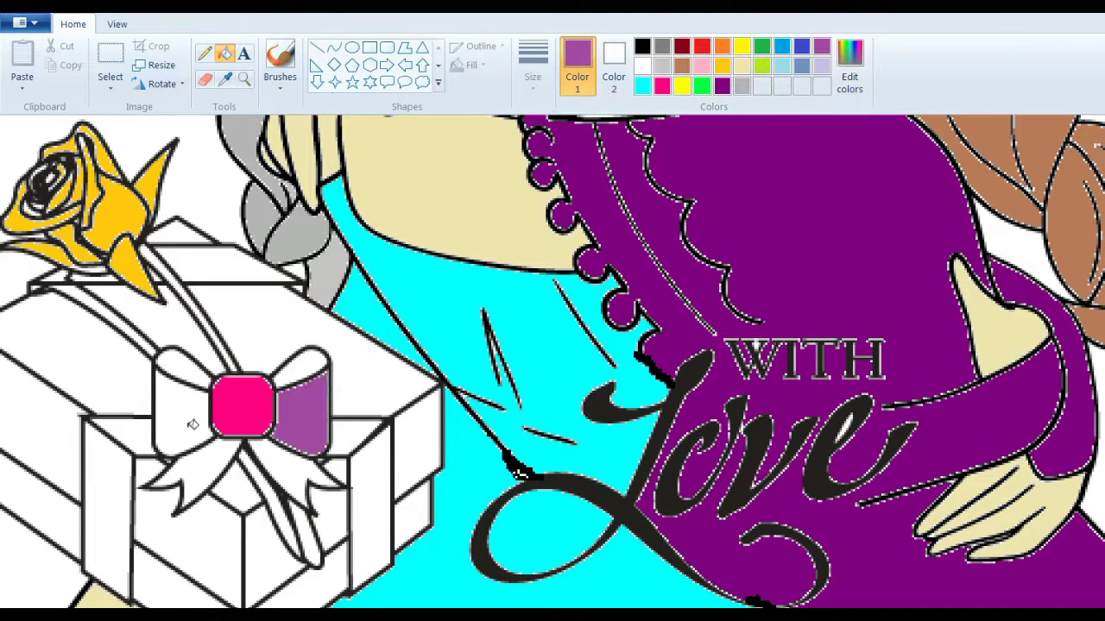
pyautogui.click(187, 424)
# Step: Fill the upper insides of the bow's loops and all of its hanging ribbon tails with cyan
pyautogui.click(642, 86)
pyautogui.click(304, 363)
pyautogui.click(201, 382)
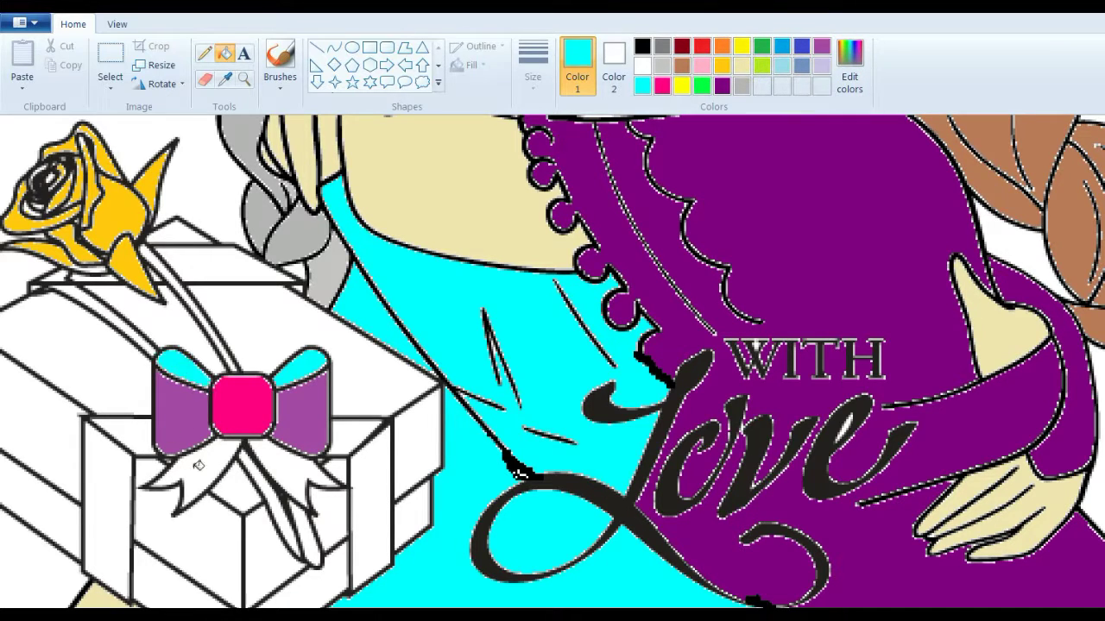
pyautogui.click(199, 465)
pyautogui.click(288, 472)
pyautogui.click(285, 516)
pyautogui.click(306, 546)
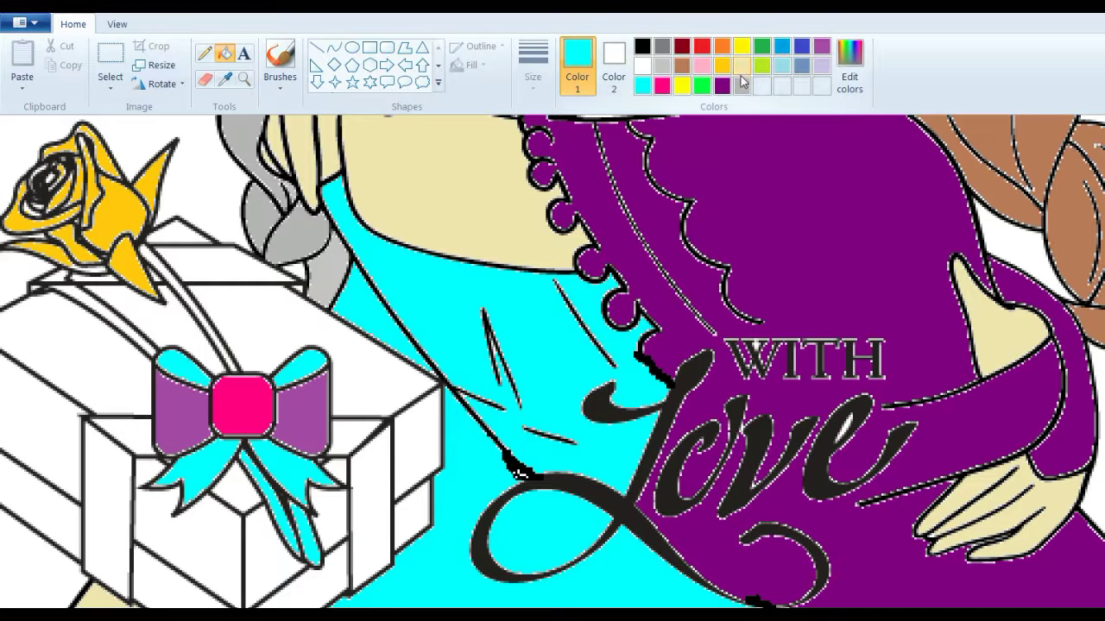
# Step: Fill the top of the gift box lid, including the corners below the bow and at the back, with yellow
pyautogui.click(742, 46)
pyautogui.click(273, 330)
pyautogui.click(167, 343)
pyautogui.click(118, 352)
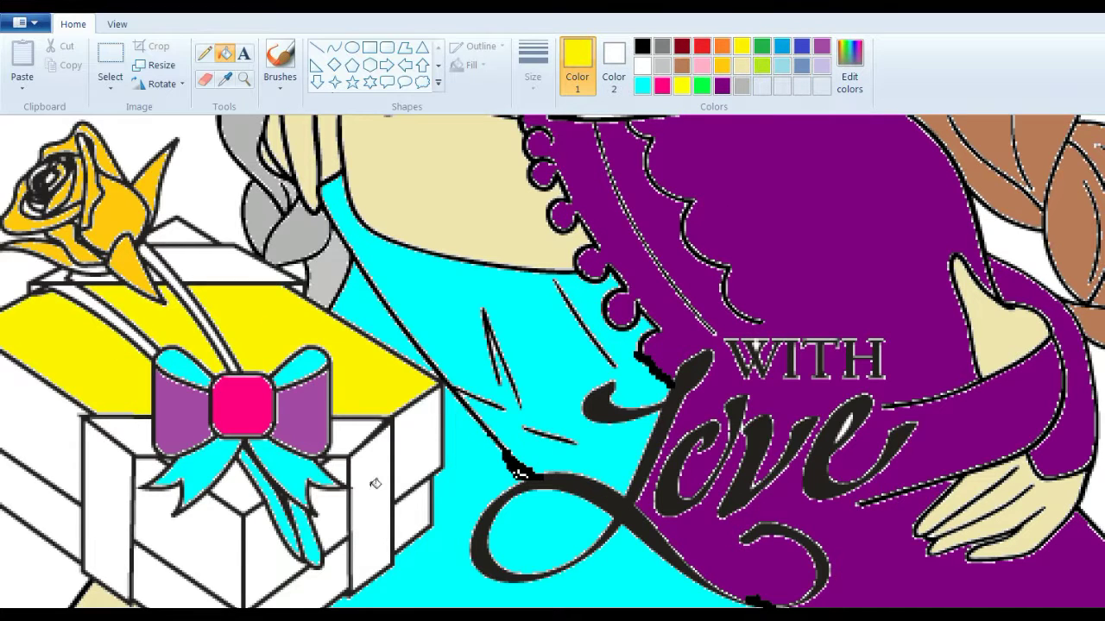
pyautogui.click(244, 480)
pyautogui.click(190, 219)
# Step: Fill the band across the back of the gift box lid, on both sides of the rose, with medium purple
pyautogui.click(822, 47)
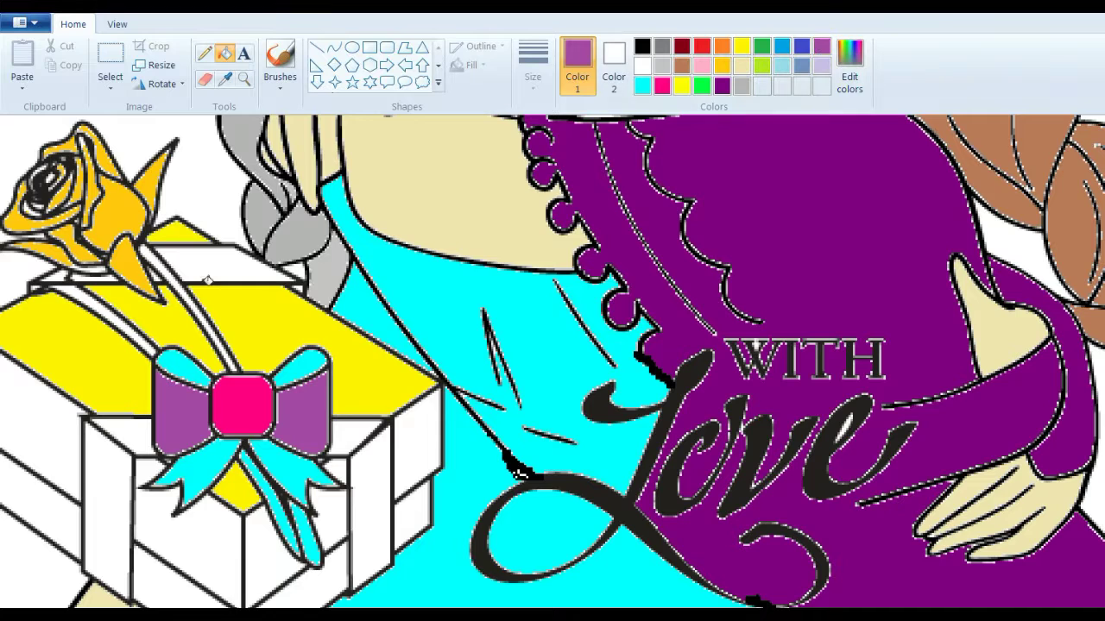
pyautogui.click(208, 281)
pyautogui.click(95, 276)
pyautogui.click(58, 275)
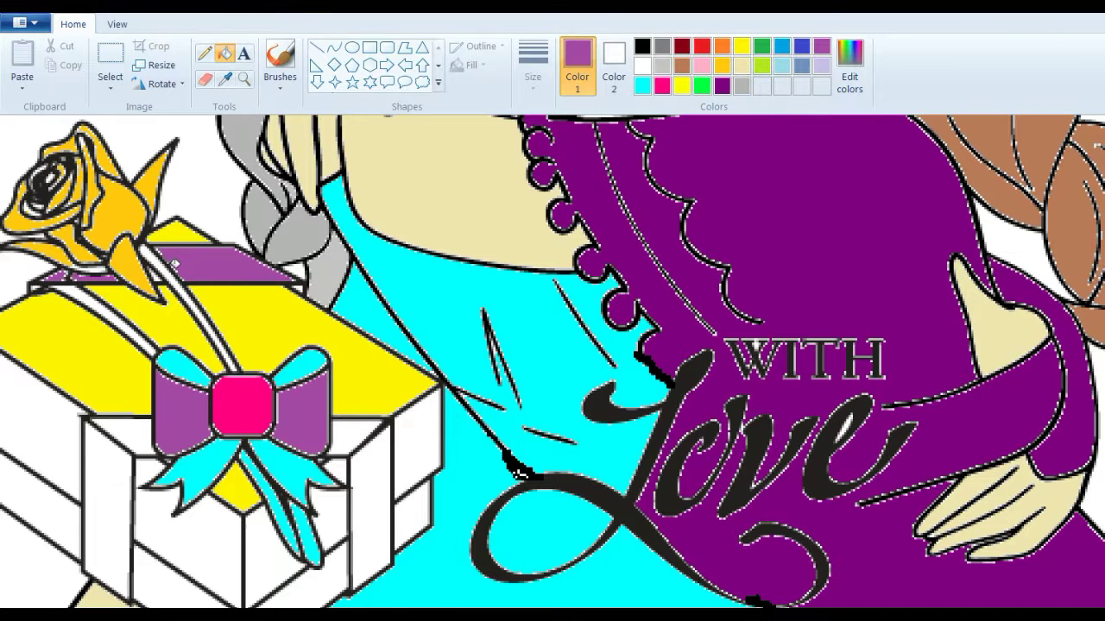
# Step: Fill both parts of the rose's stem with brown
pyautogui.click(682, 65)
pyautogui.click(173, 272)
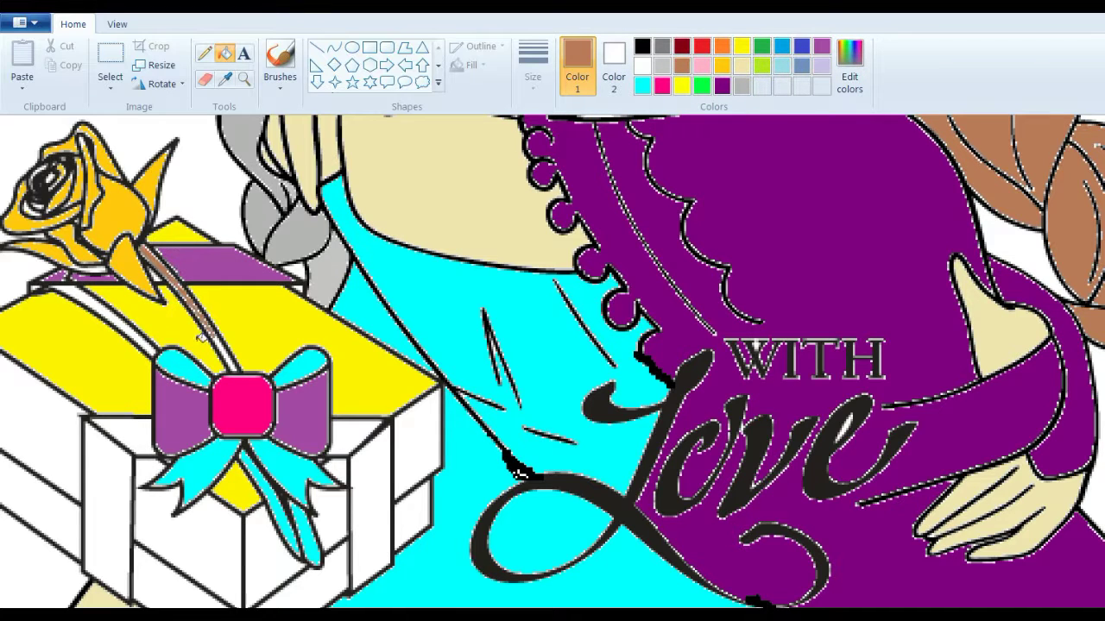
pyautogui.click(230, 347)
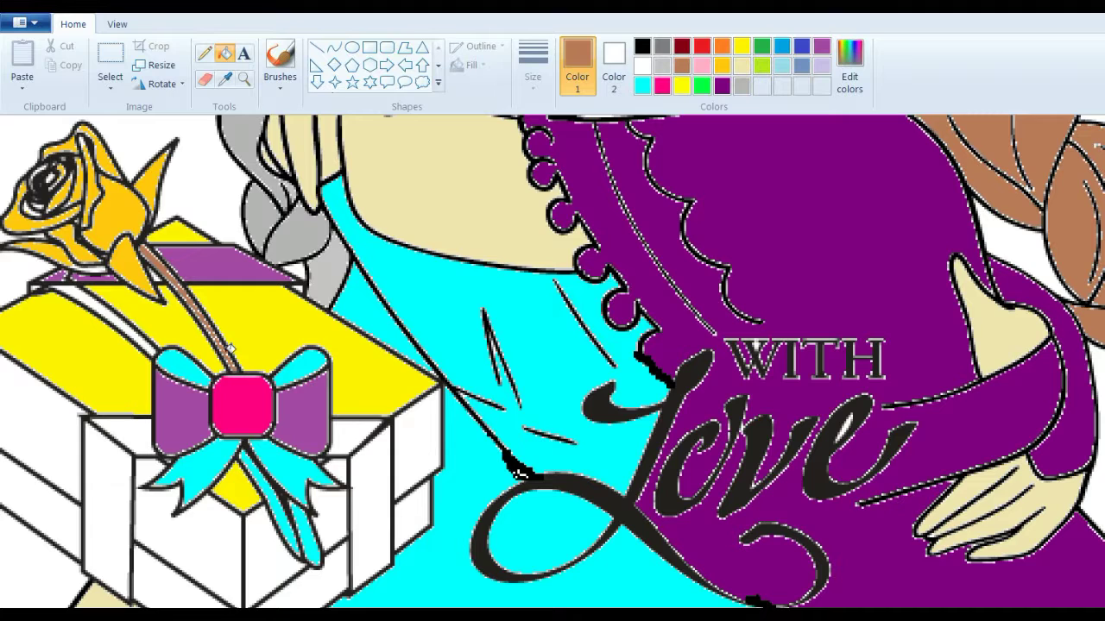
# Step: Fill the gift box's ribbon bands, across the lid and down both sides, with bright green
pyautogui.click(703, 86)
pyautogui.click(126, 326)
pyautogui.click(354, 443)
pyautogui.click(111, 522)
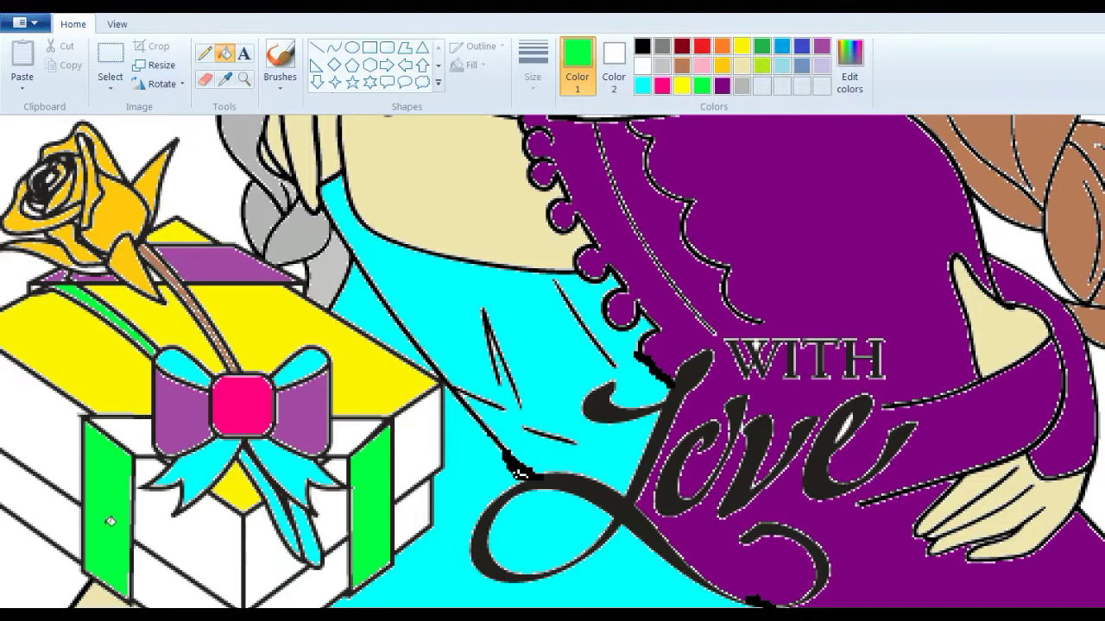
pyautogui.click(359, 439)
pyautogui.click(147, 437)
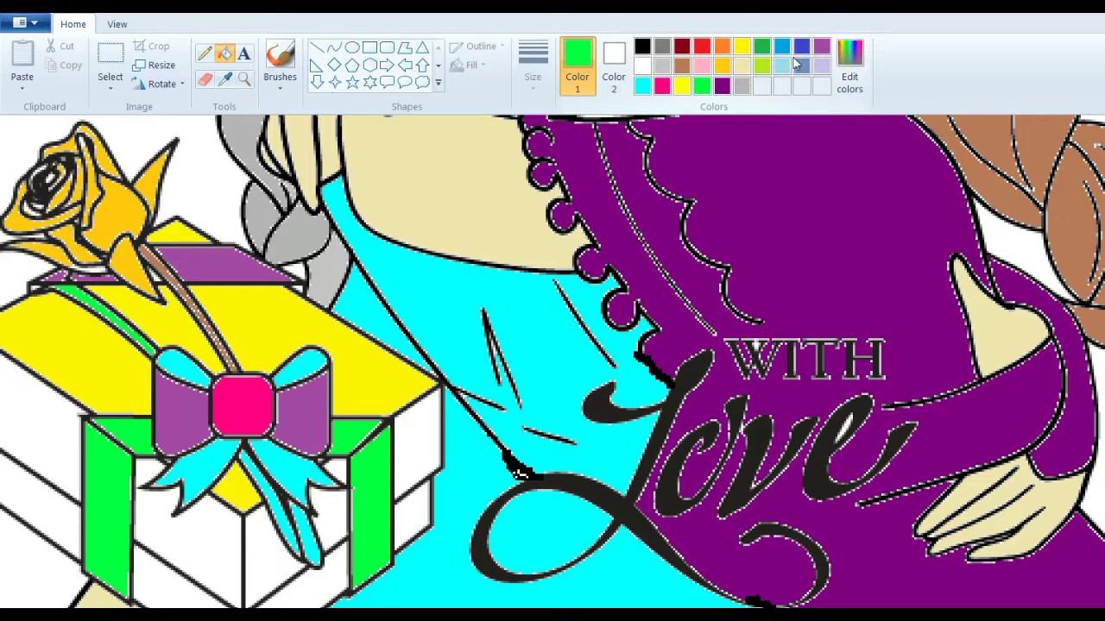
# Step: Fill the side faces of the gift box, both the lid rim and the lower body, with brown
pyautogui.click(682, 66)
pyautogui.click(417, 441)
pyautogui.click(332, 522)
pyautogui.click(276, 556)
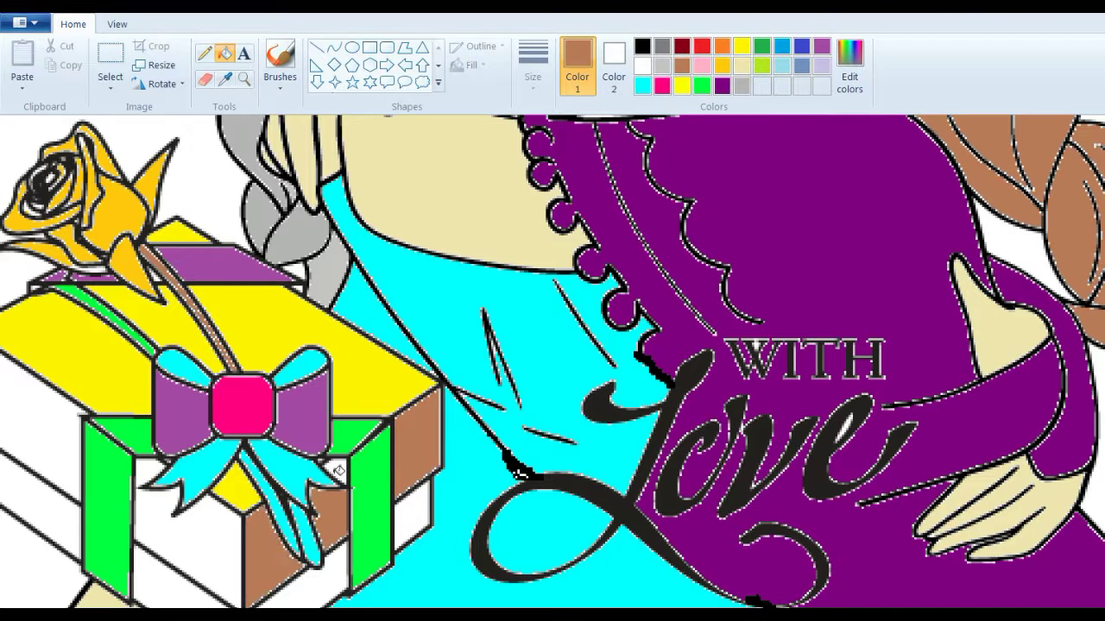
pyautogui.click(336, 472)
pyautogui.click(204, 535)
pyautogui.click(63, 454)
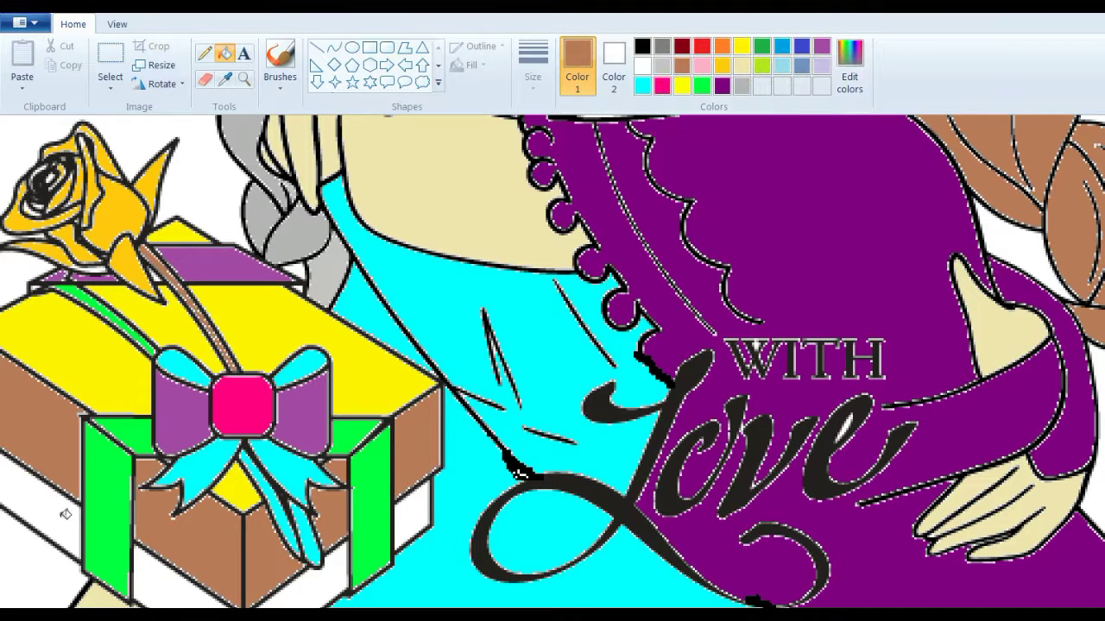
pyautogui.click(425, 521)
pyautogui.scroll(-3, 145, 488)
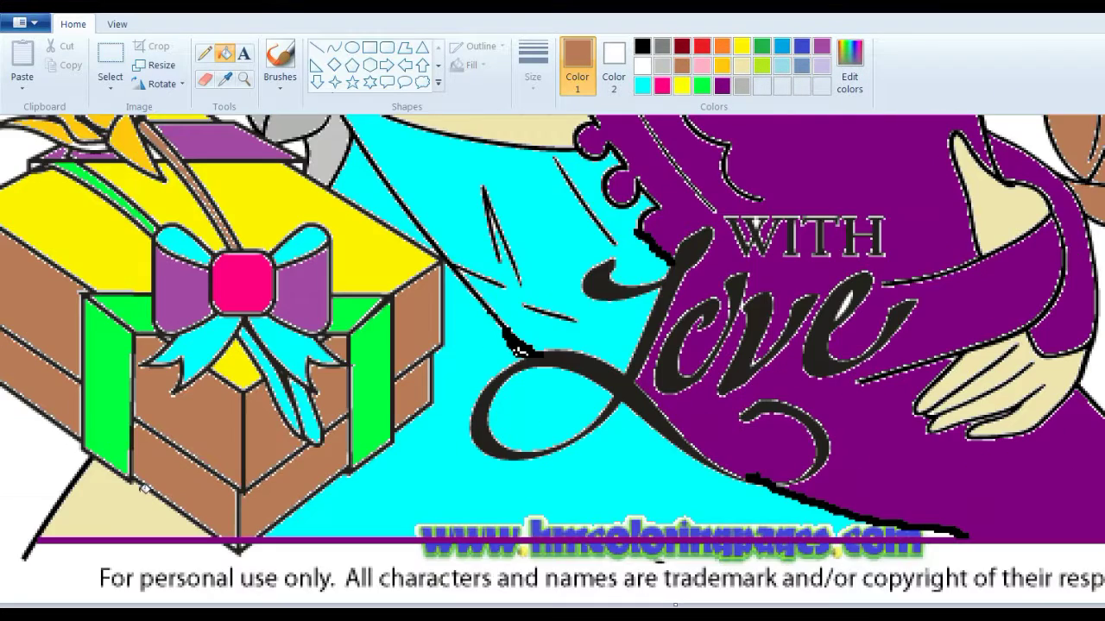
# Step: Refill the dress patch below the gift box's lower-left edge with cyan
pyautogui.click(642, 85)
pyautogui.scroll(3, 125, 501)
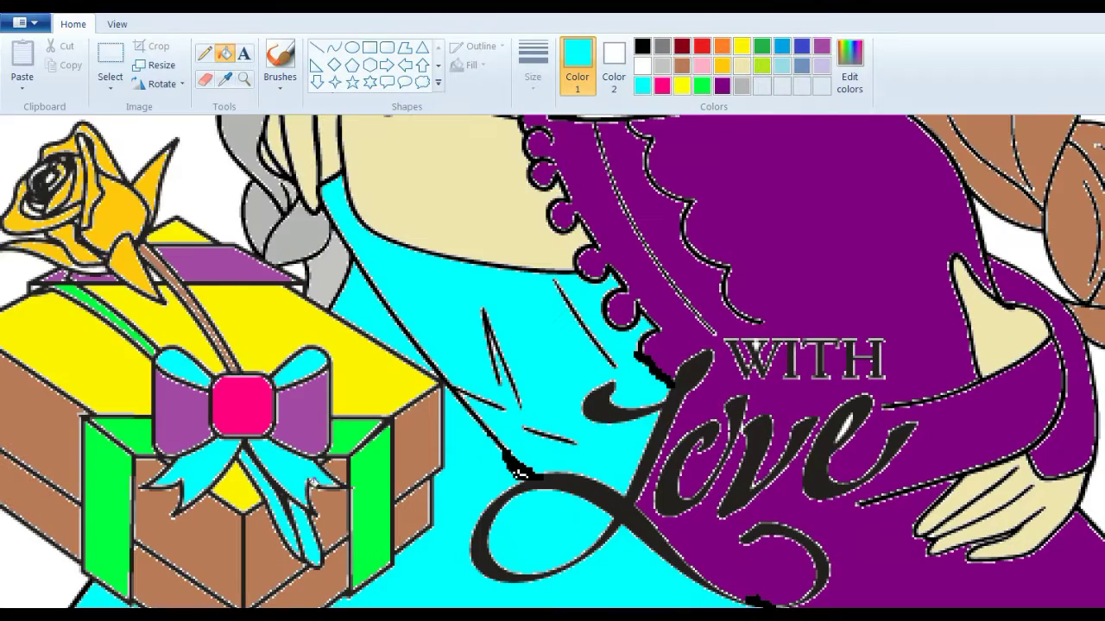
pyautogui.scroll(3, 315, 469)
pyautogui.hscroll(5, 518, 594)
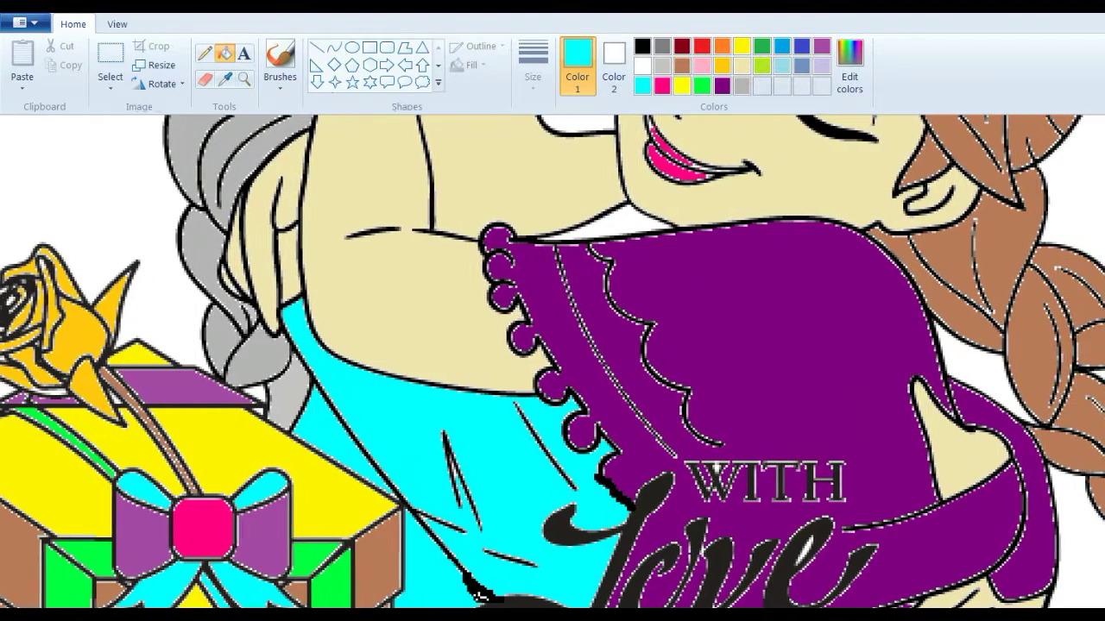
pyautogui.scroll(2, 518, 593)
pyautogui.scroll(8, 552, 362)
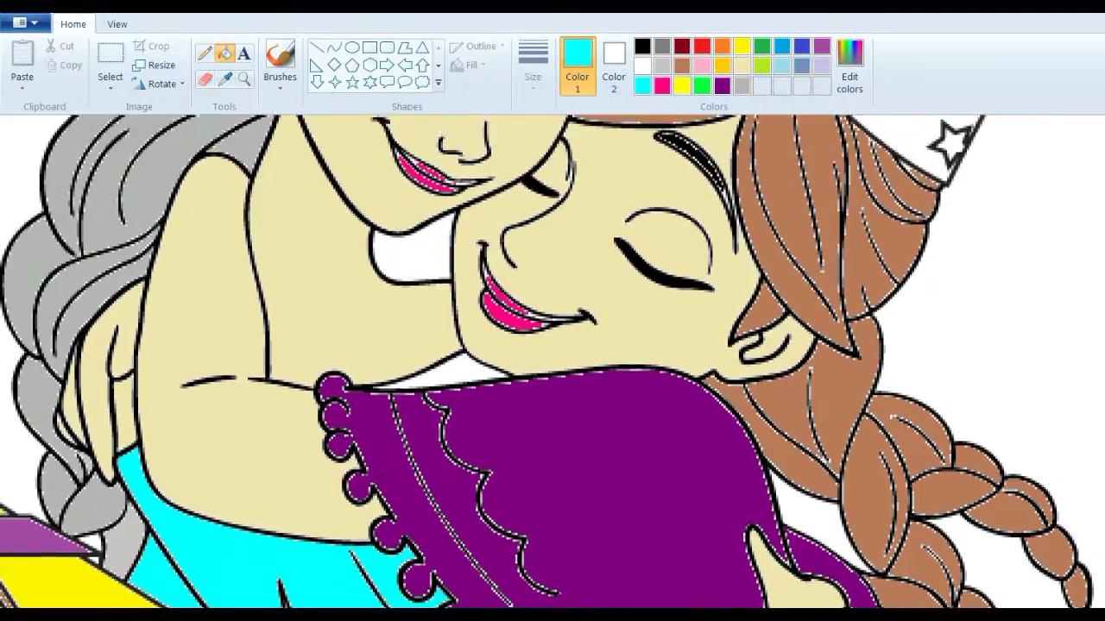
pyautogui.scroll(2, 552, 363)
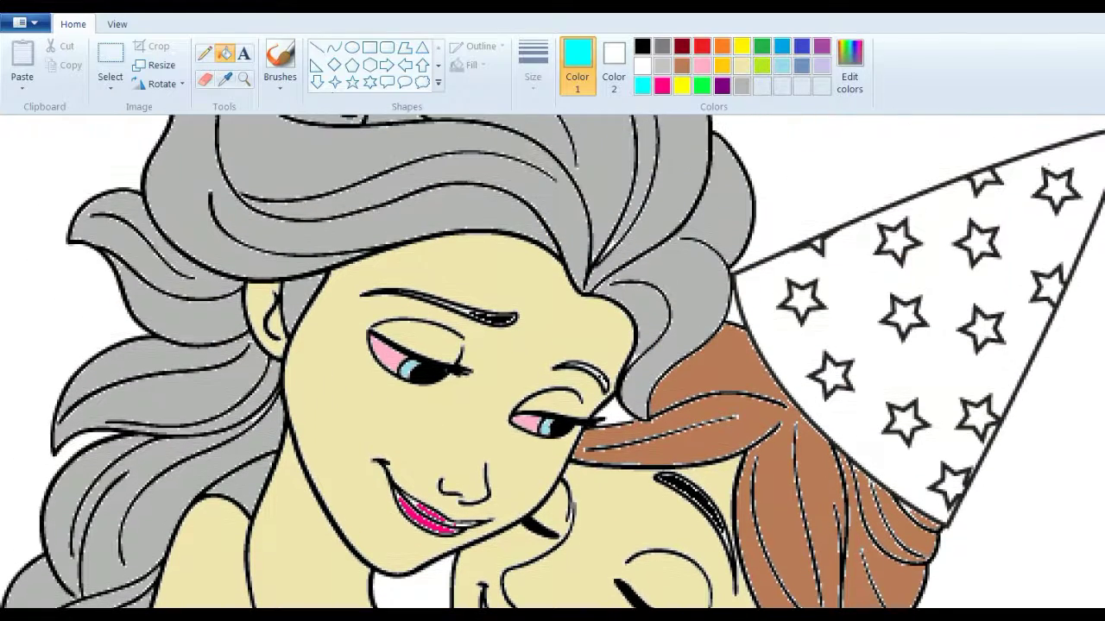
# Step: Fill five of the stars on the party hat with red, including the partial one on its lower edge
pyautogui.click(702, 46)
pyautogui.click(803, 299)
pyautogui.click(898, 242)
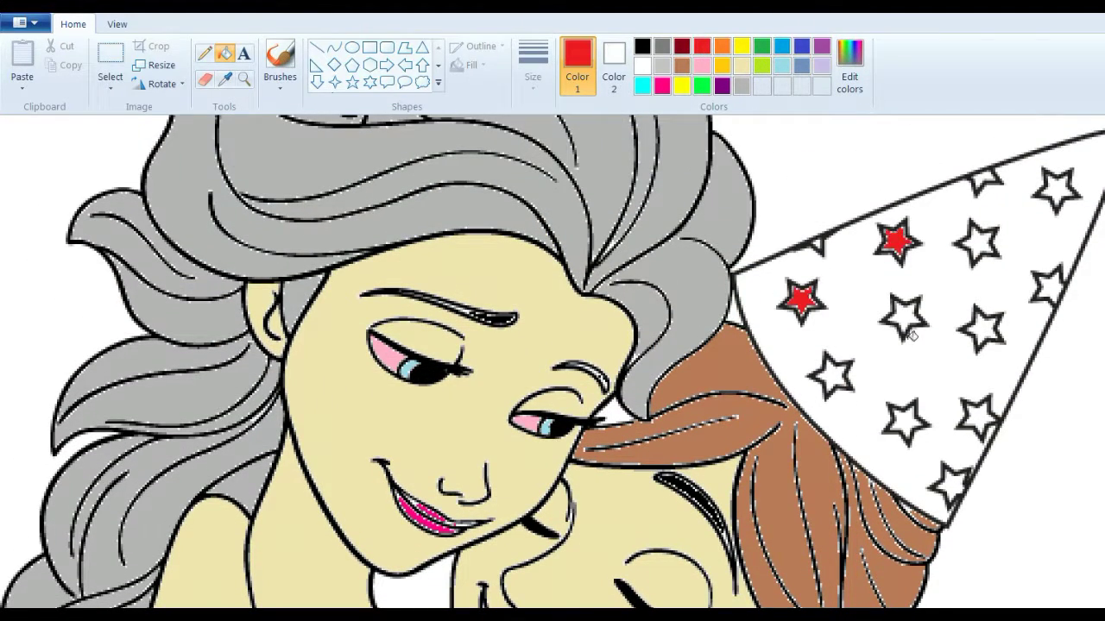
pyautogui.click(905, 421)
pyautogui.click(977, 243)
pyautogui.click(1049, 286)
# Step: Fill six more stars on the party hat with cyan, including the two near its lower corner
pyautogui.click(643, 84)
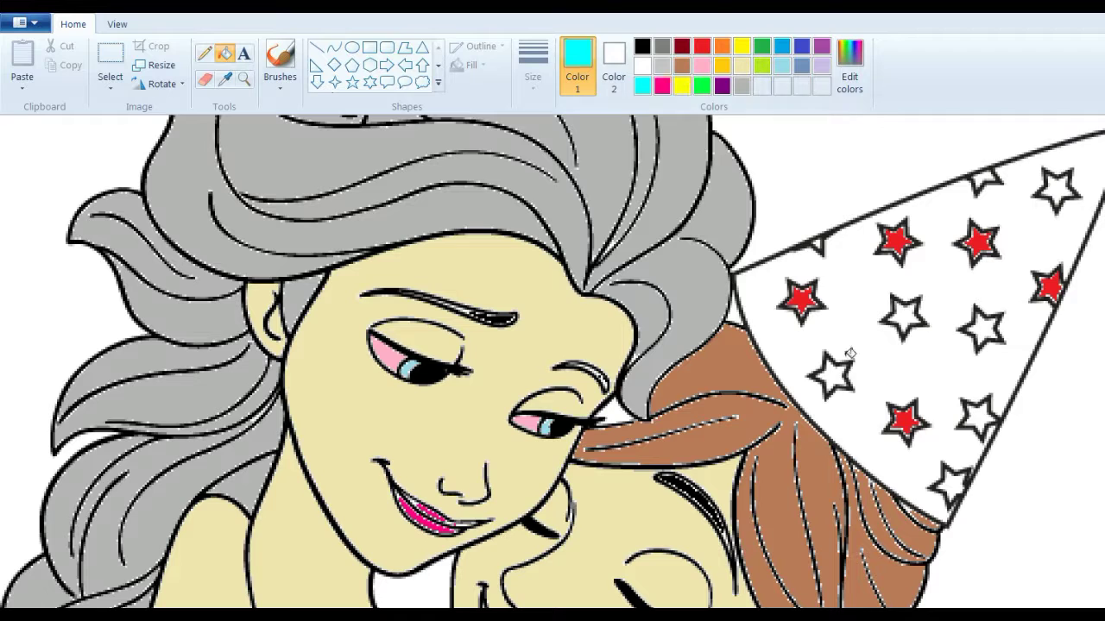
pyautogui.click(831, 374)
pyautogui.click(894, 316)
pyautogui.click(978, 333)
pyautogui.click(1057, 189)
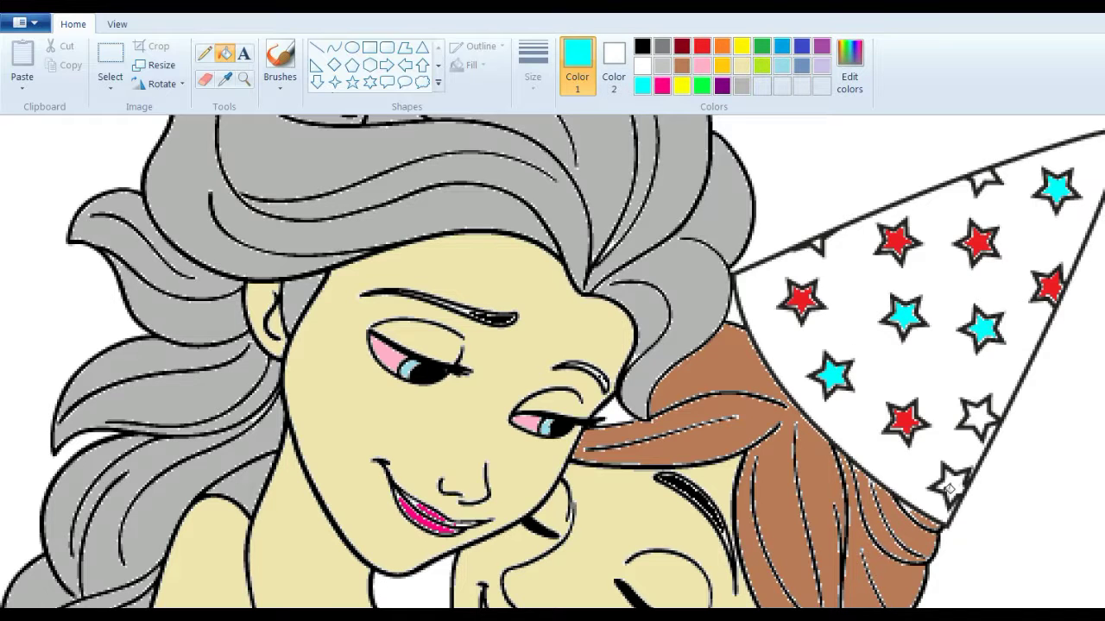
pyautogui.click(949, 485)
pyautogui.click(977, 419)
# Step: Fill the party hat's background around the stars with bright green
pyautogui.click(701, 85)
pyautogui.click(854, 273)
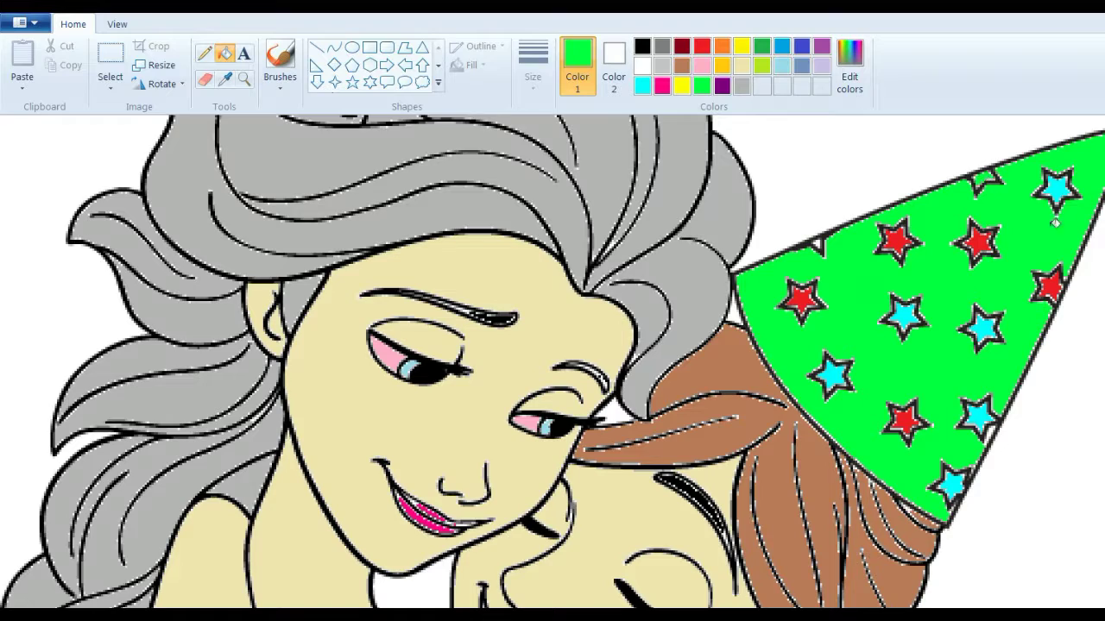
pyautogui.scroll(5, 553, 361)
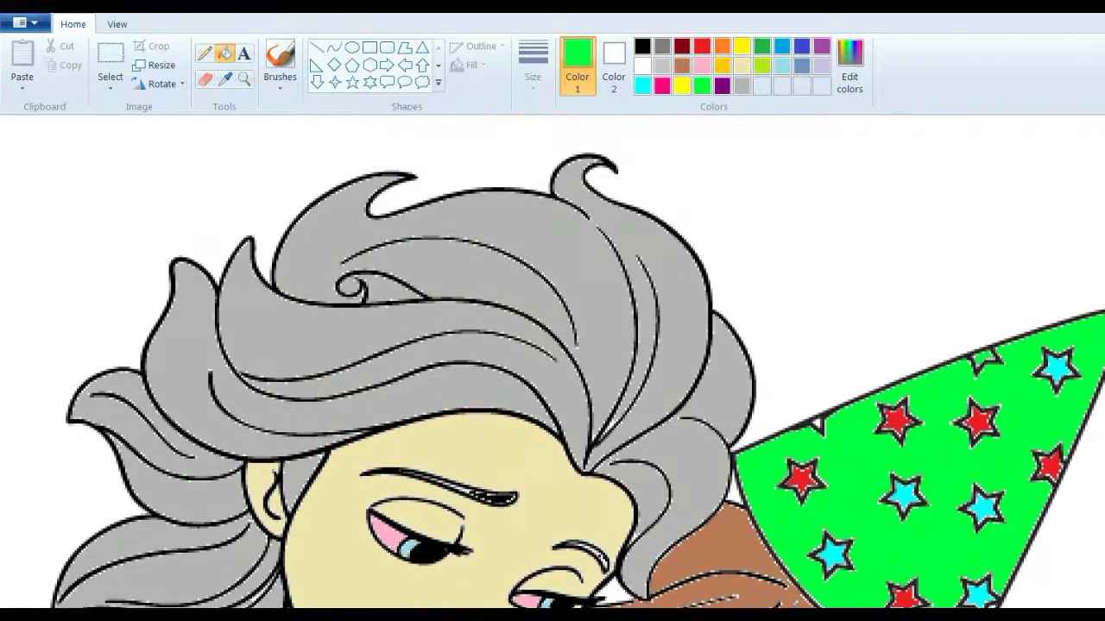
pyautogui.scroll(-4, 552, 361)
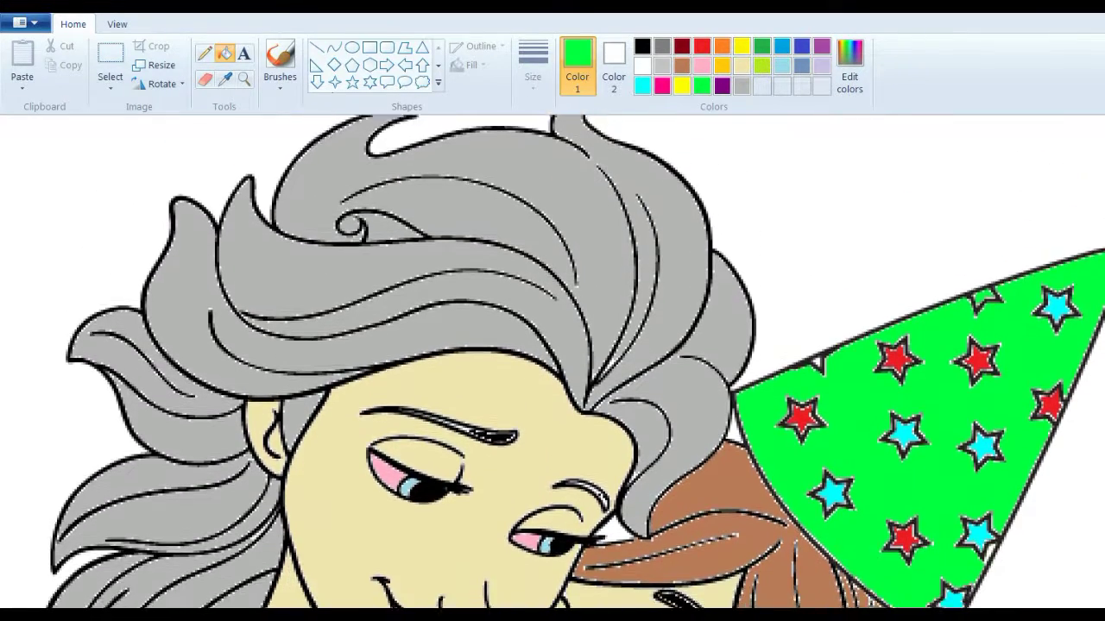
# Step: Fill all letters of the word "Love" and the curled flourish below it with white
pyautogui.scroll(-5, 553, 360)
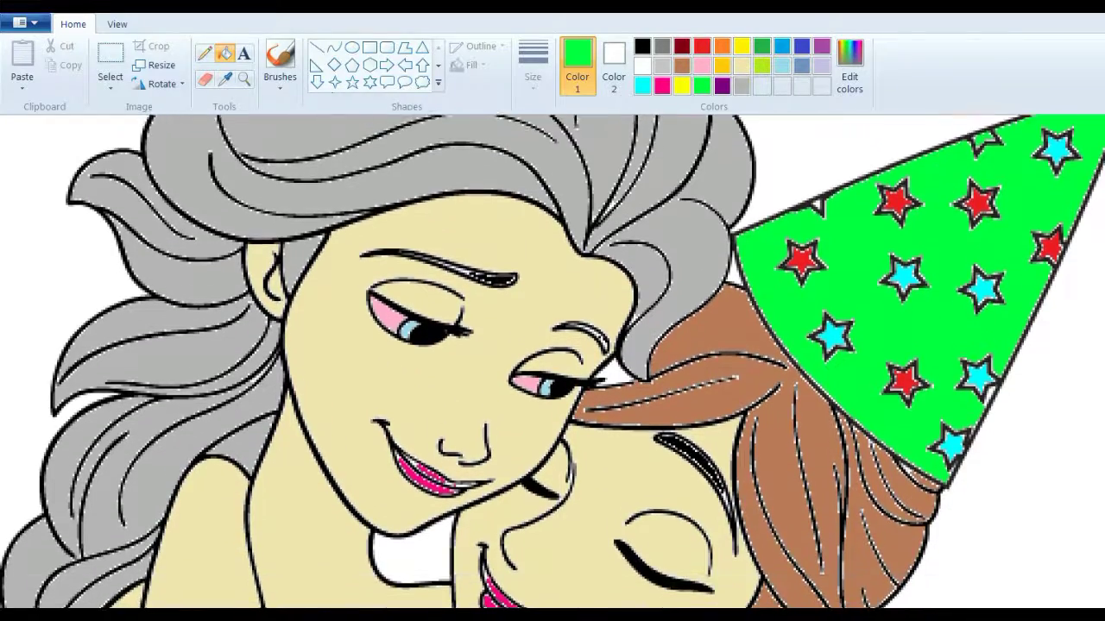
pyautogui.scroll(-5, 552, 361)
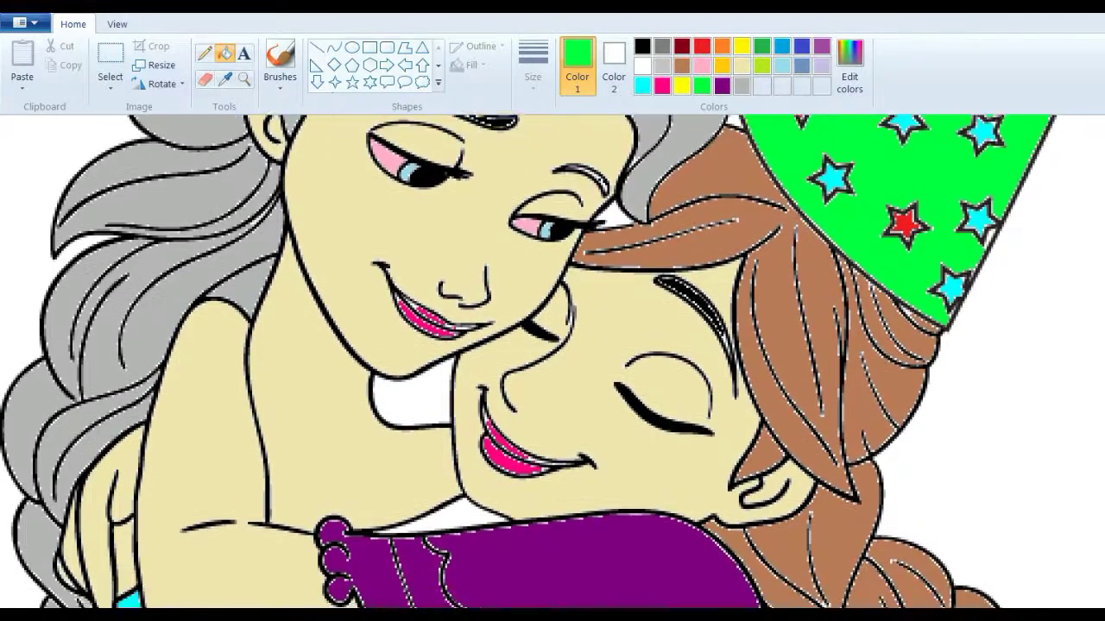
pyautogui.scroll(-6, 552, 361)
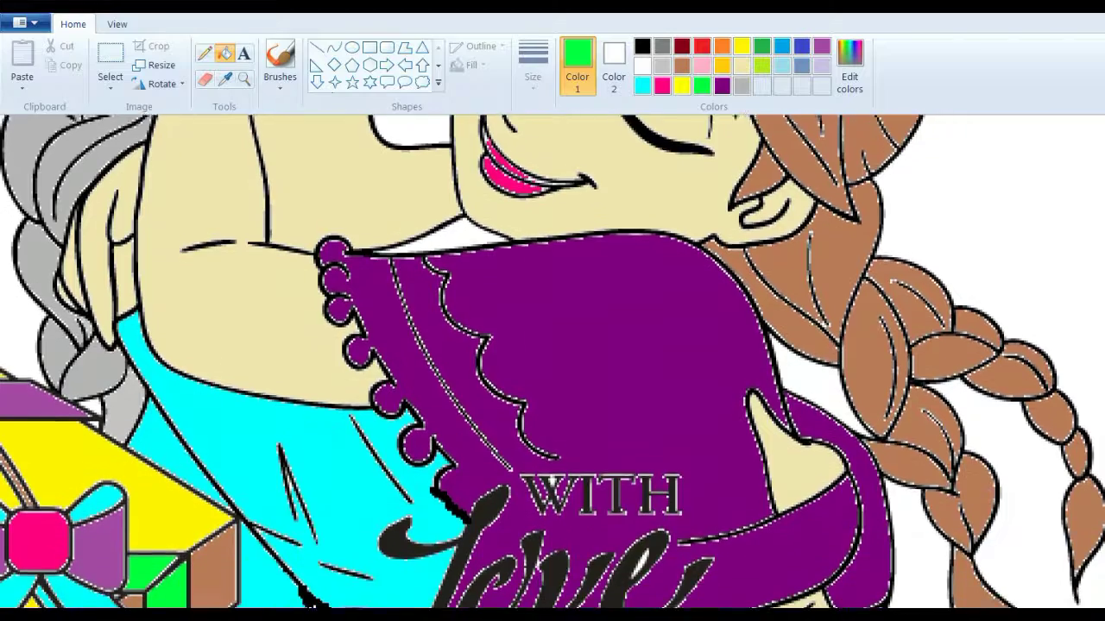
pyautogui.scroll(-2, 685, 165)
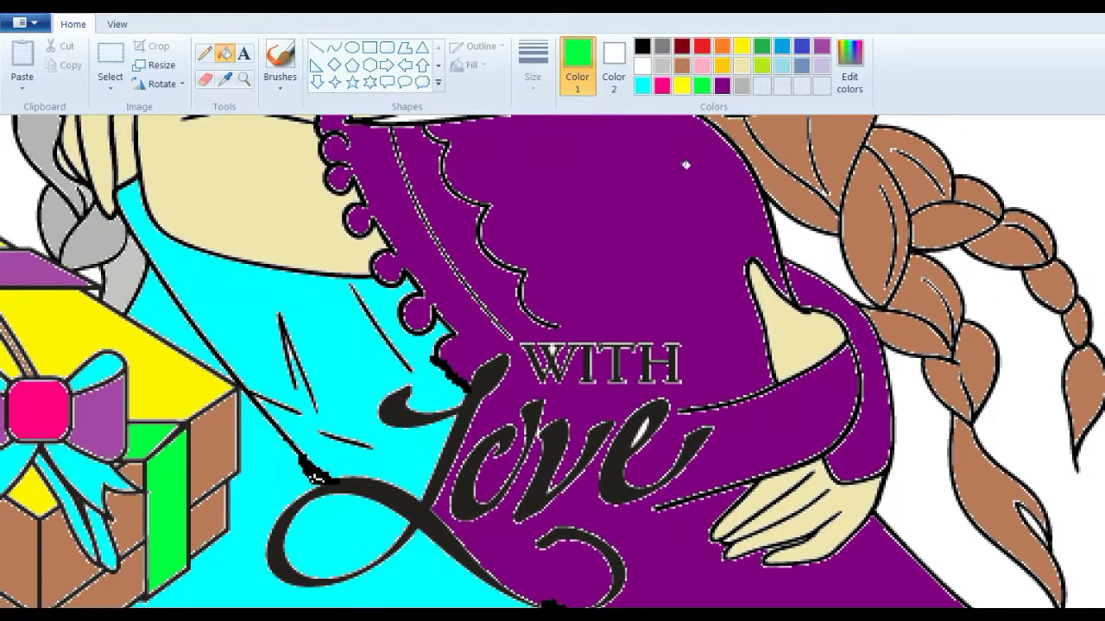
pyautogui.click(642, 65)
pyautogui.click(484, 397)
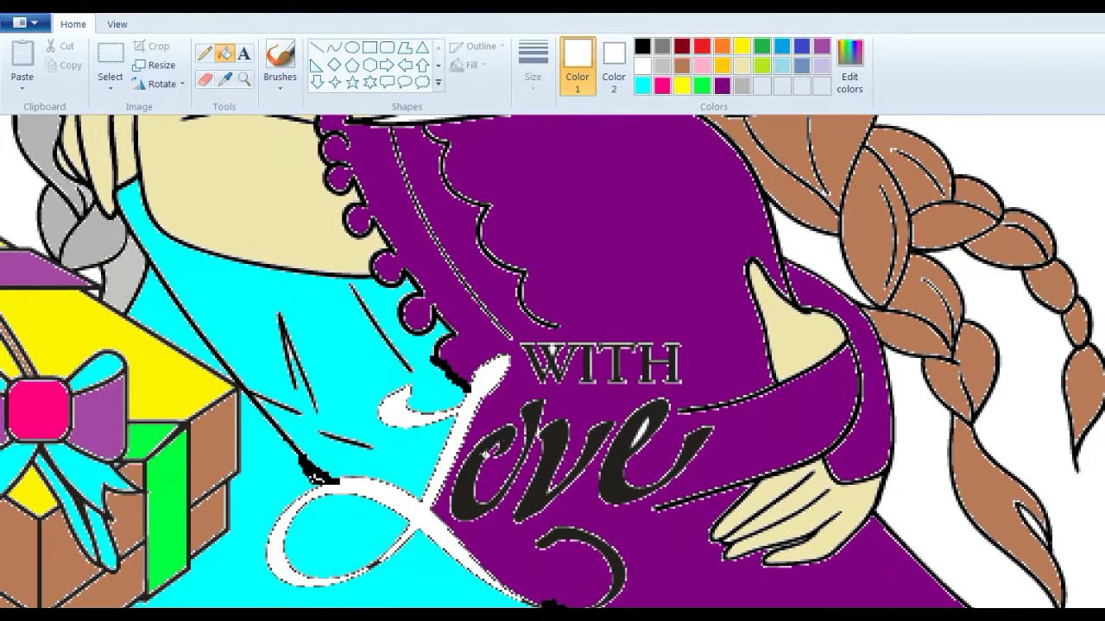
pyautogui.click(487, 453)
pyautogui.click(550, 442)
pyautogui.click(641, 461)
pyautogui.click(616, 553)
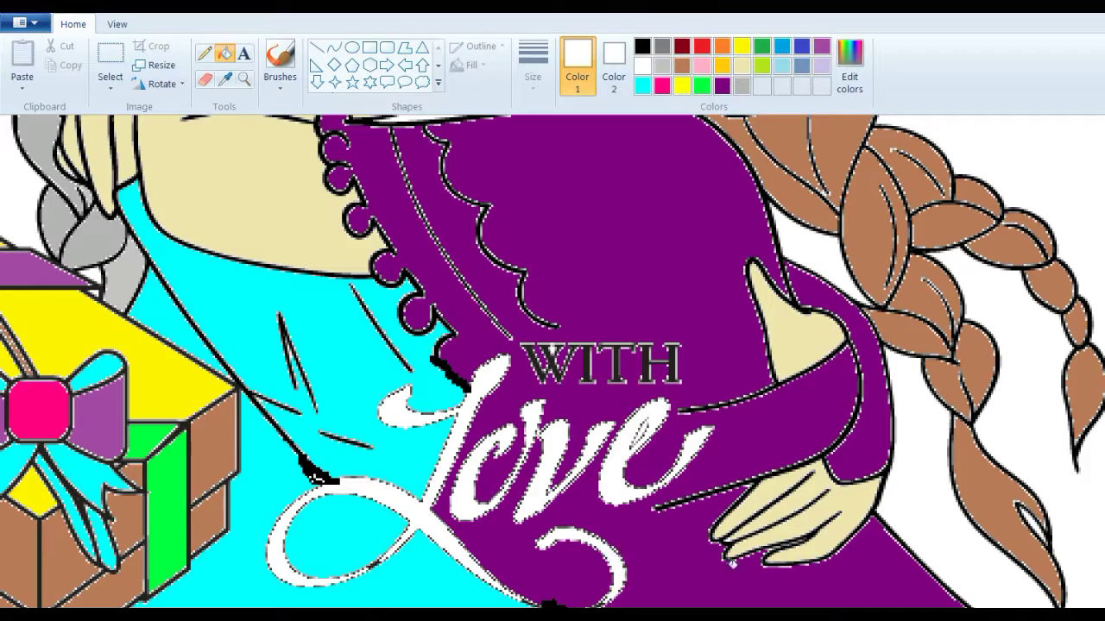
# Step: Fill the page background around the women and inside the "Happy Birthday" frame with light turquoise
pyautogui.scroll(-3, 552, 362)
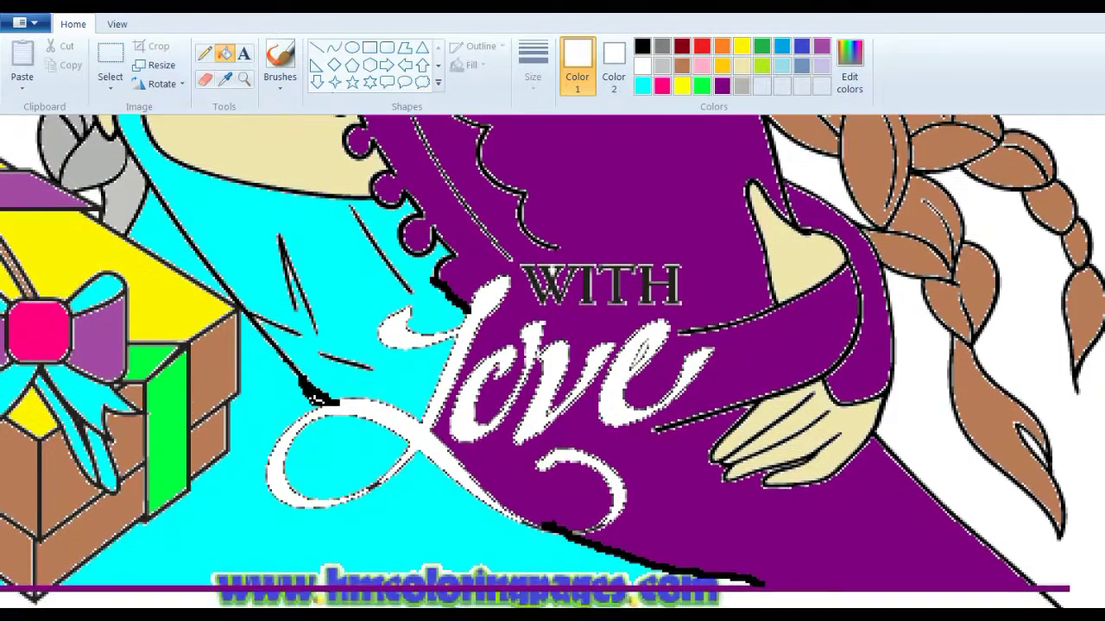
pyautogui.hscroll(-5, 598, 345)
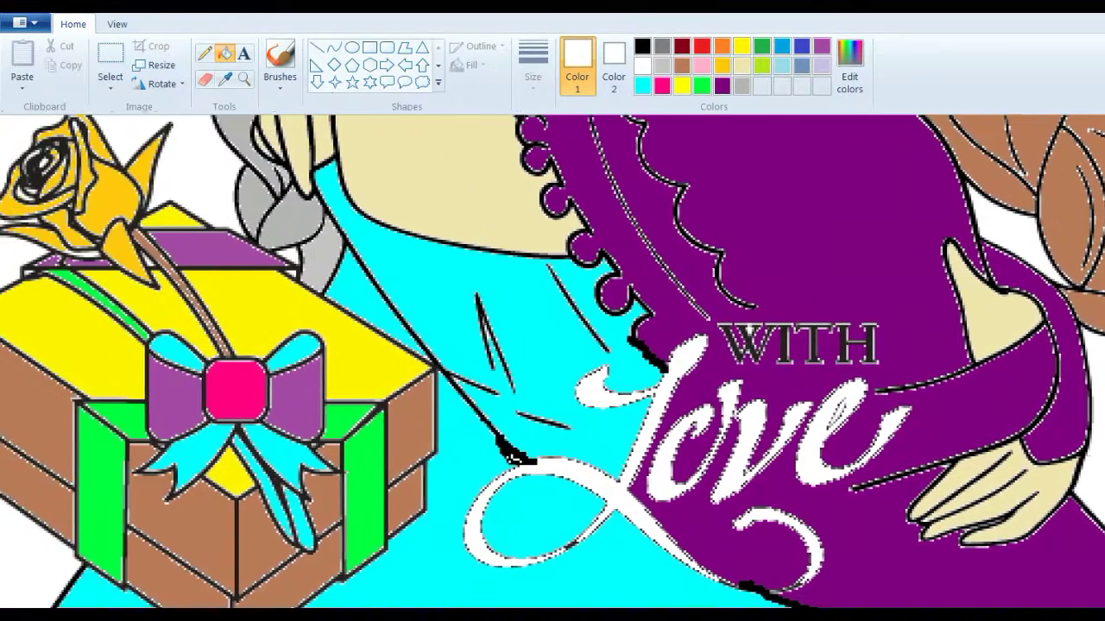
pyautogui.scroll(-2, 598, 345)
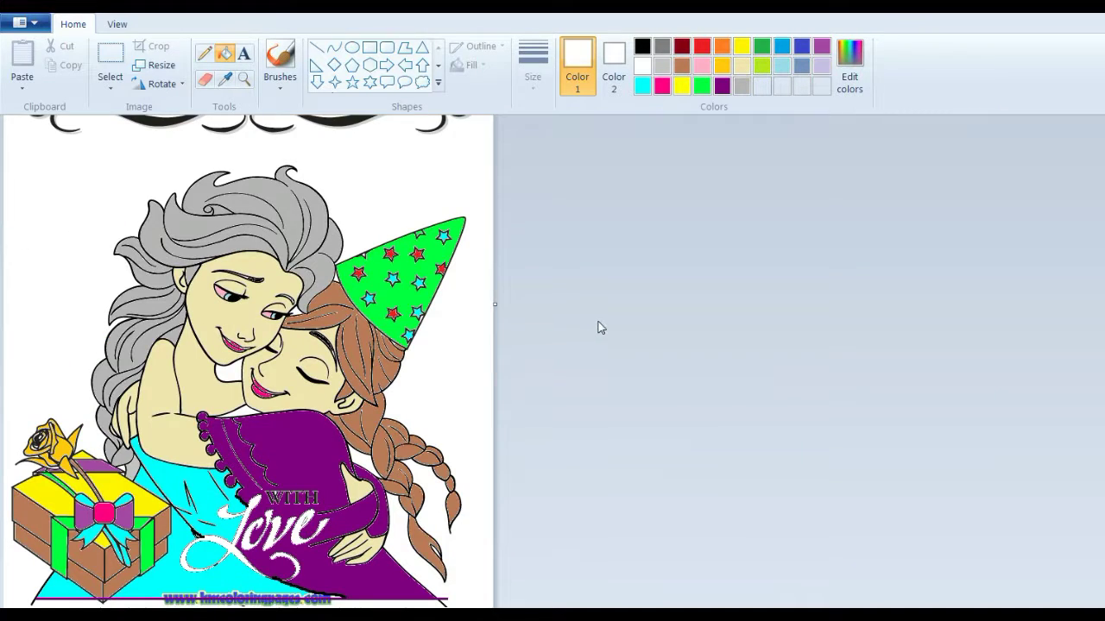
pyautogui.scroll(2, 248, 362)
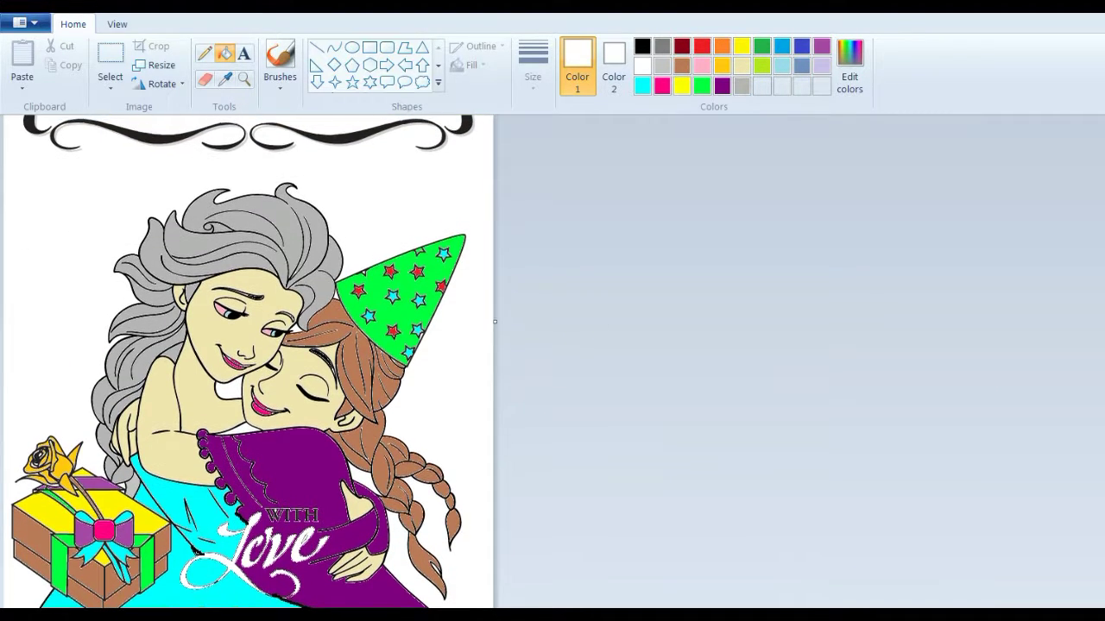
pyautogui.scroll(3, 248, 362)
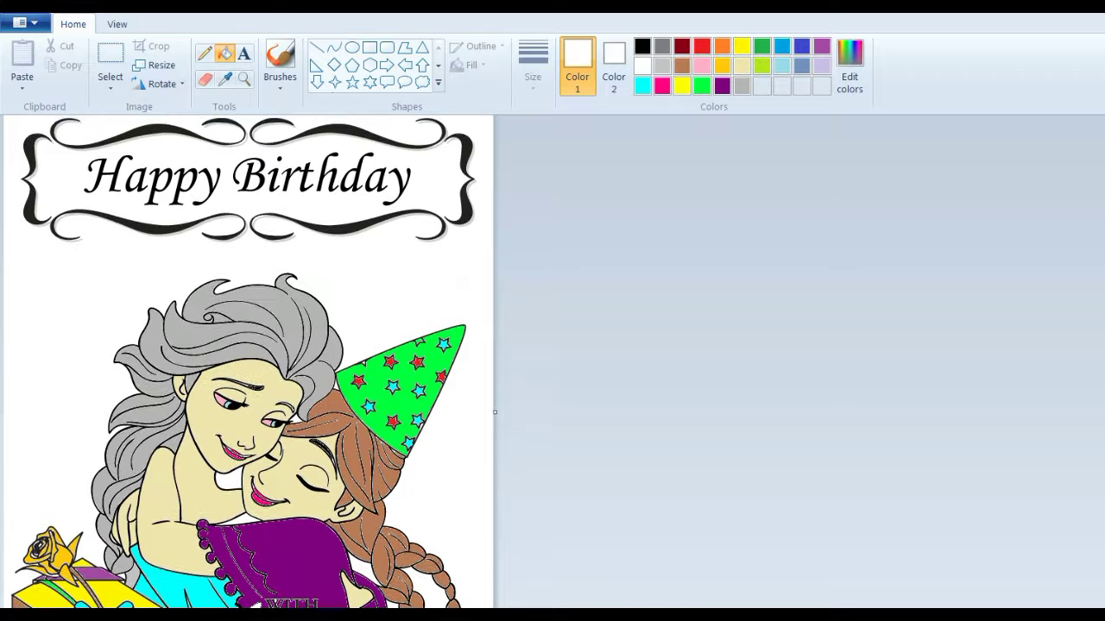
pyautogui.click(781, 66)
pyautogui.click(465, 174)
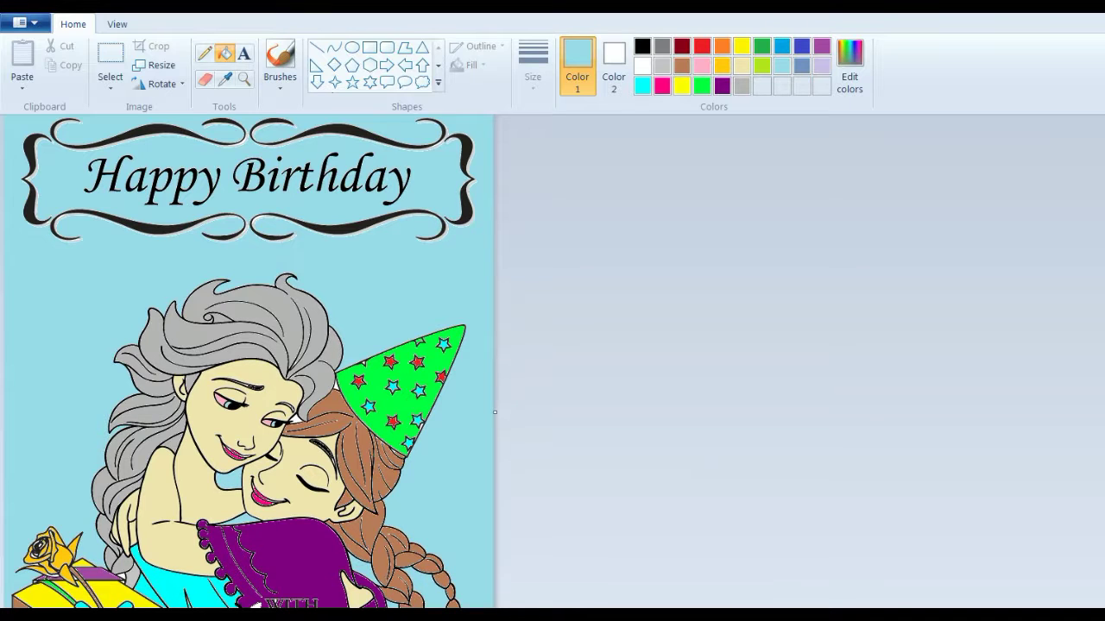
pyautogui.scroll(-3, 249, 363)
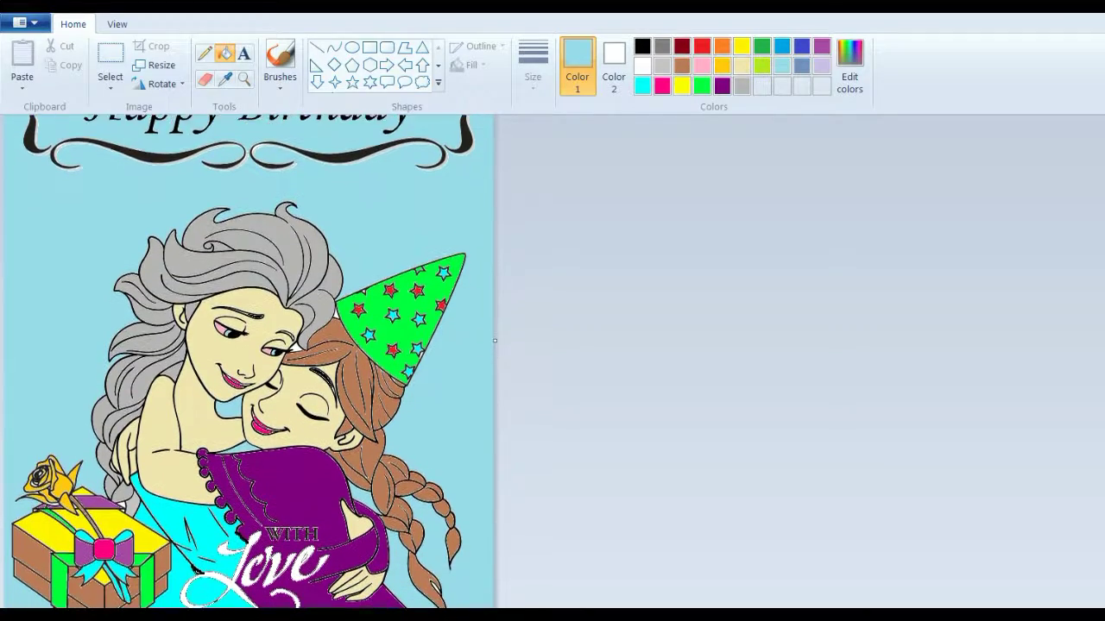